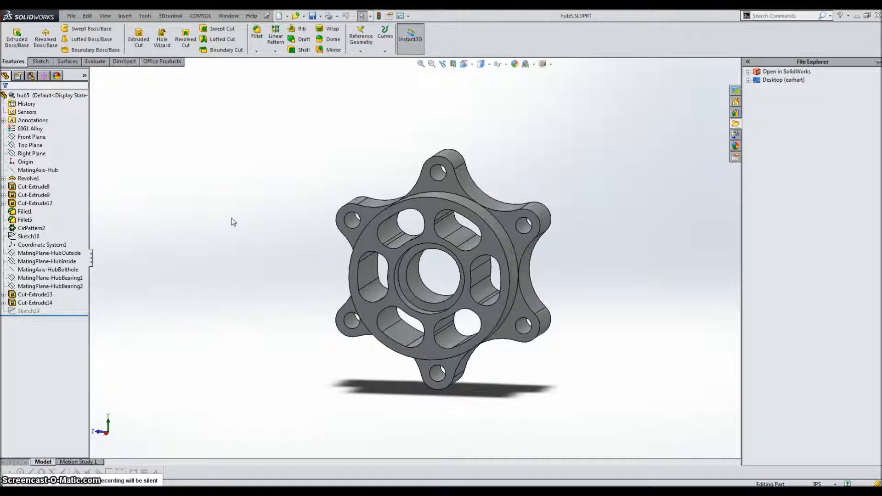
- Export the hub part as a Parasolid (*.x_t) file named hub5 in the FEA Training folder
{"action": "left_click", "coordinate": [322, 18]}
{"action": "left_click", "coordinate": [327, 36]}
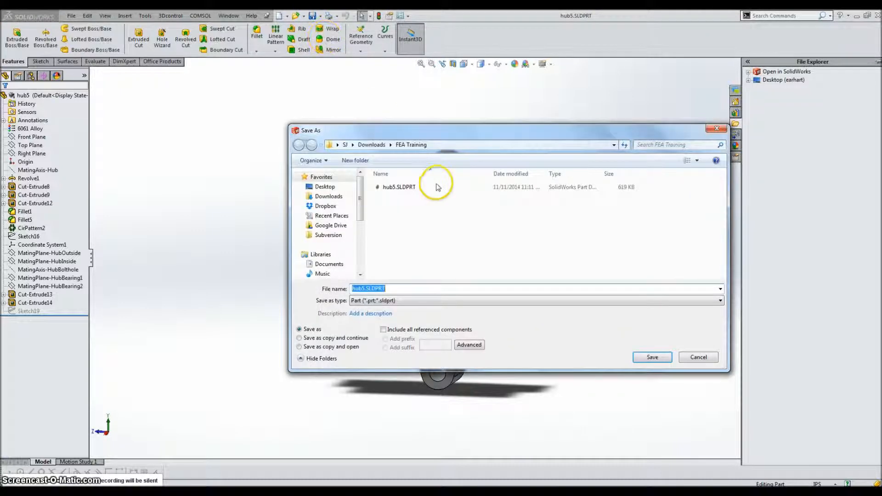
{"action": "left_click", "coordinate": [366, 301]}
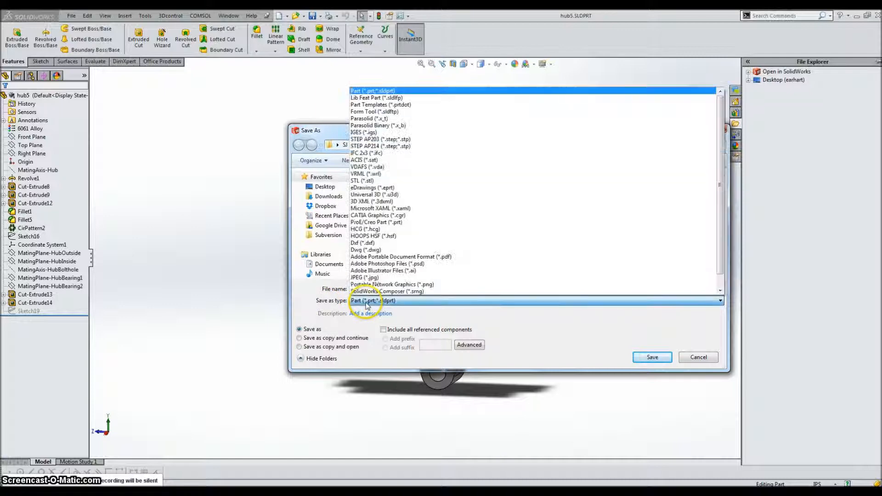
{"action": "left_click", "coordinate": [417, 119]}
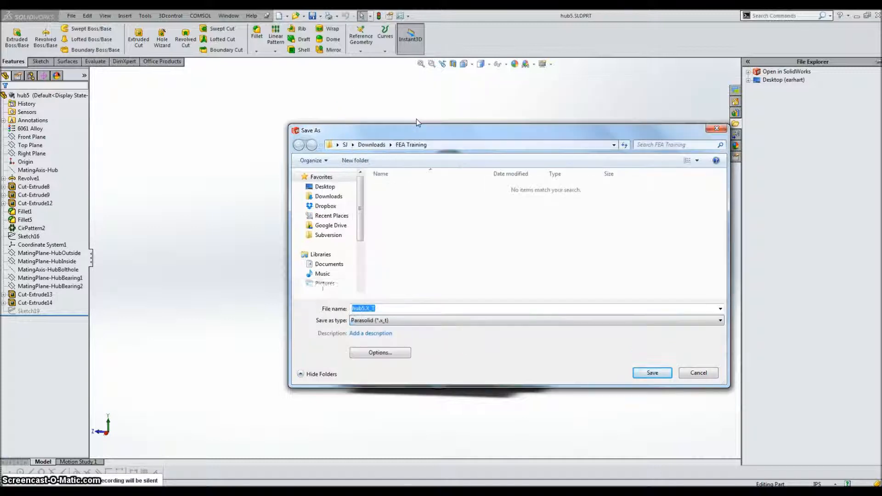
{"action": "left_click", "coordinate": [652, 373]}
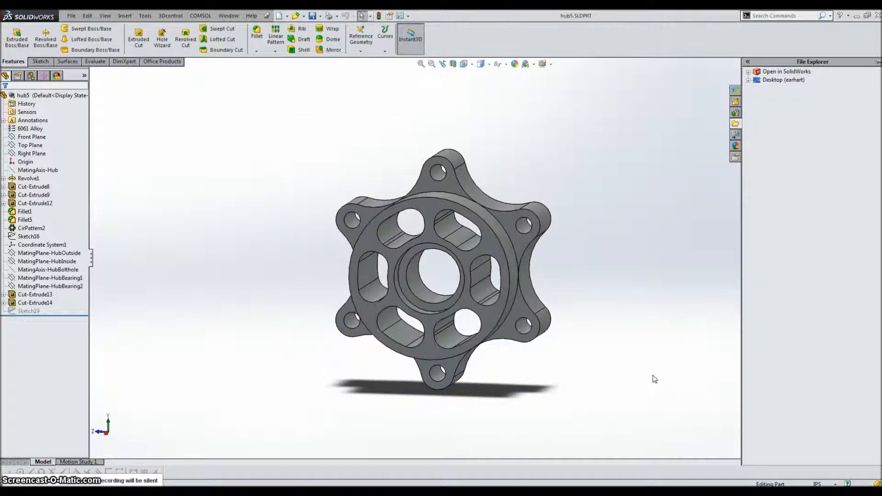
- Search the installed programs for nx and launch NX 9.0
{"action": "key", "text": "super"}
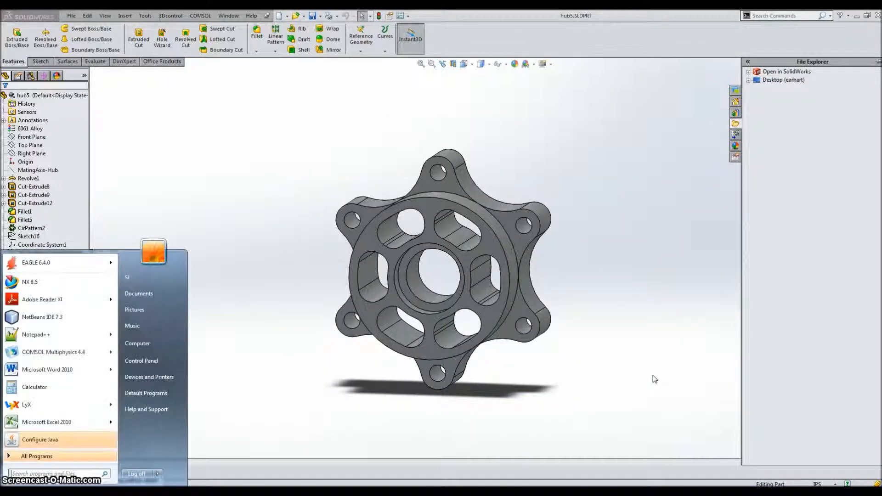
{"action": "type", "text": "nx"}
{"action": "left_click", "coordinate": [625, 390]}
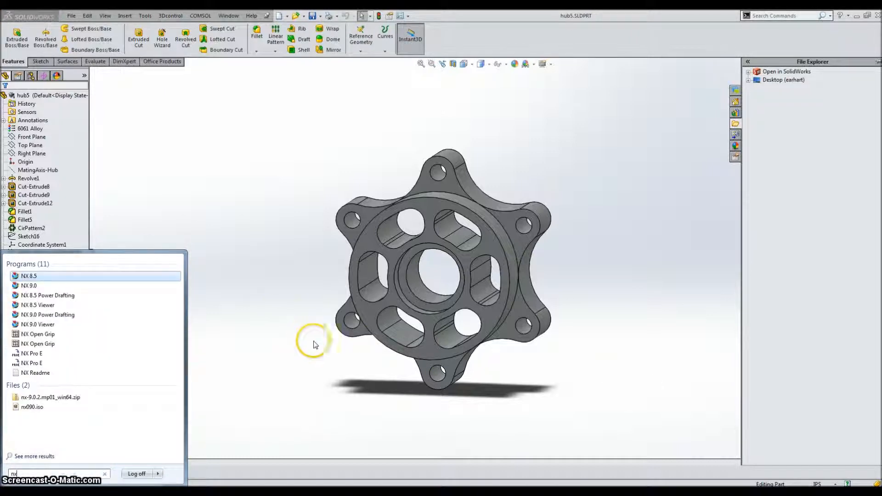
{"action": "left_click", "coordinate": [33, 286]}
{"action": "left_click", "coordinate": [192, 273]}
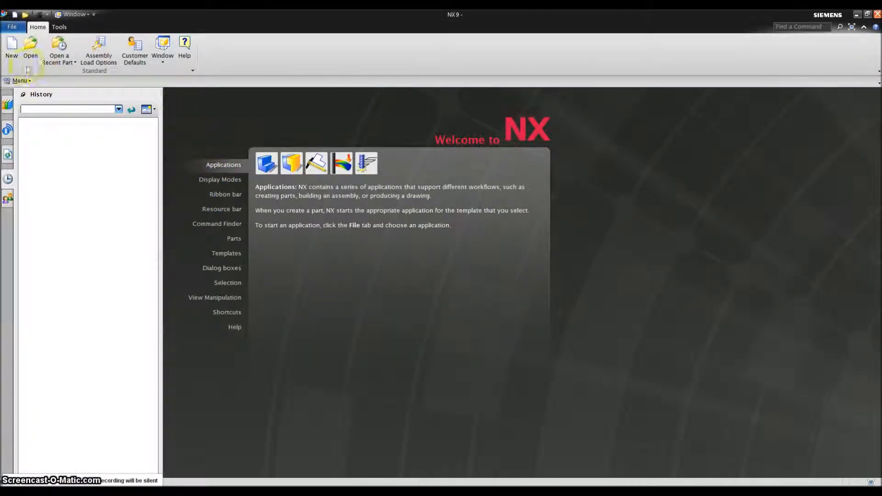
- Review the selected license bundles ACD30 and ACD31 in the licensing options
{"action": "left_click", "coordinate": [10, 28]}
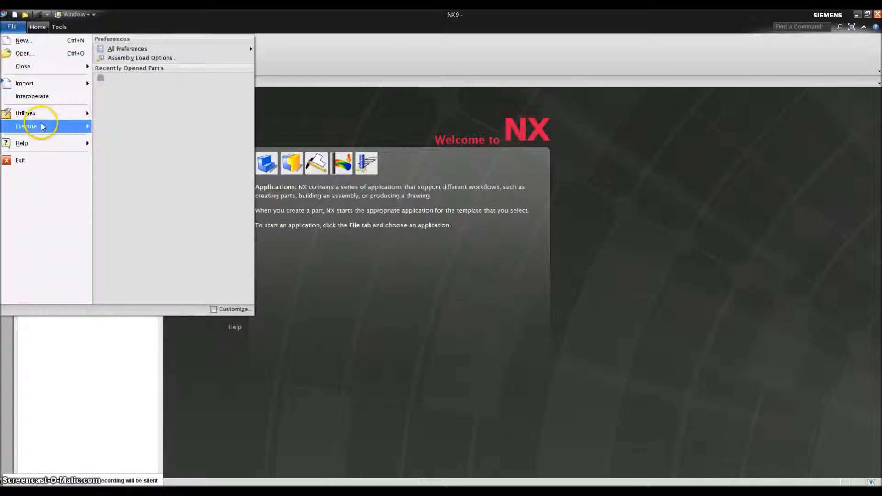
{"action": "mouse_move", "coordinate": [50, 113]}
{"action": "left_click", "coordinate": [154, 237]}
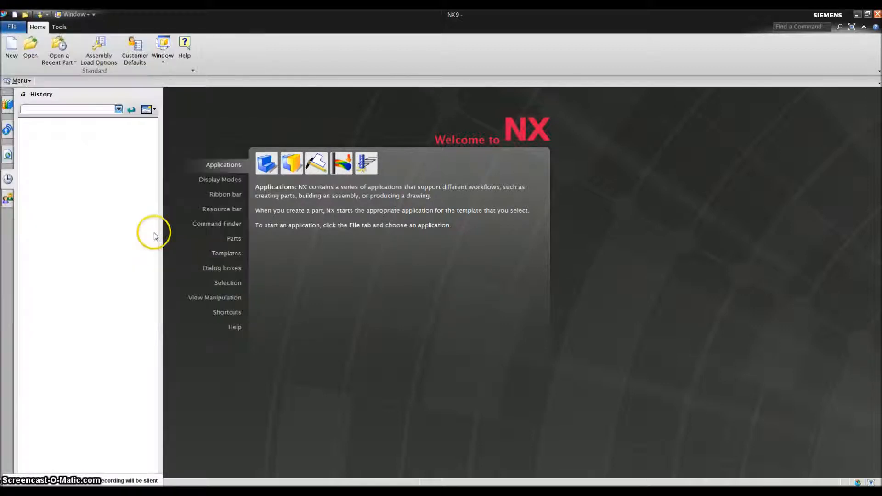
{"action": "left_click", "coordinate": [135, 115]}
{"action": "left_click", "coordinate": [134, 122]}
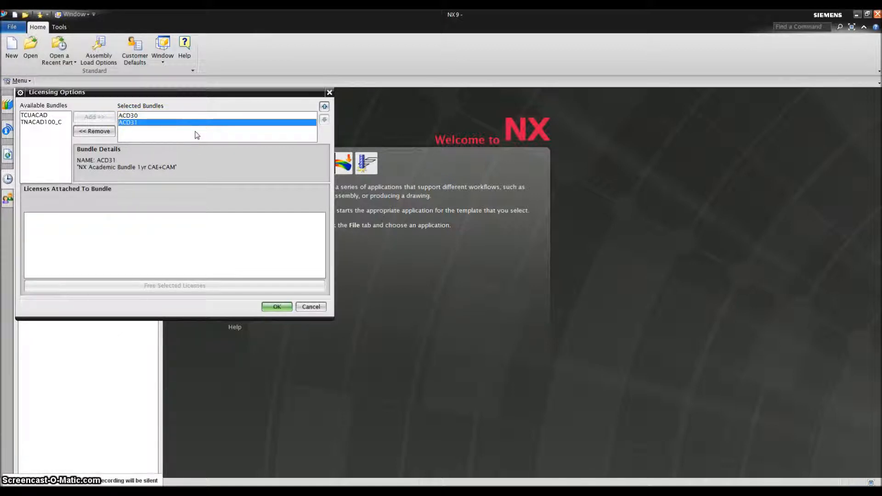
{"action": "left_click", "coordinate": [272, 306]}
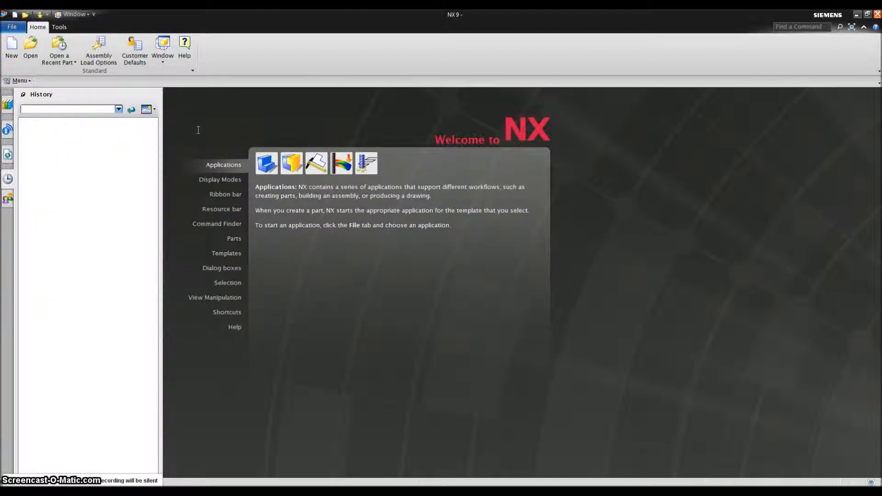
- Create a new millimetre Model part named hub.prt in the Downloads\FEA Training folder
{"action": "left_click", "coordinate": [12, 51]}
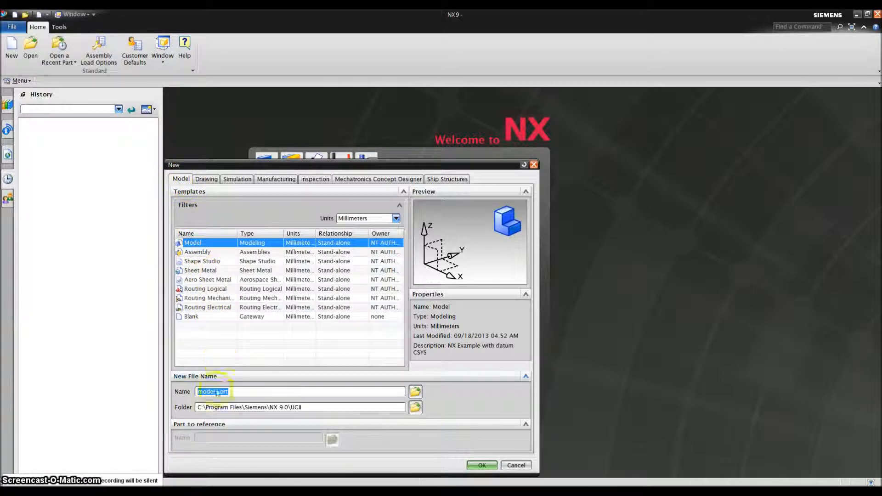
{"action": "type", "text": "w"}
{"action": "key", "text": "BackSpace"}
{"action": "type", "text": "hub"}
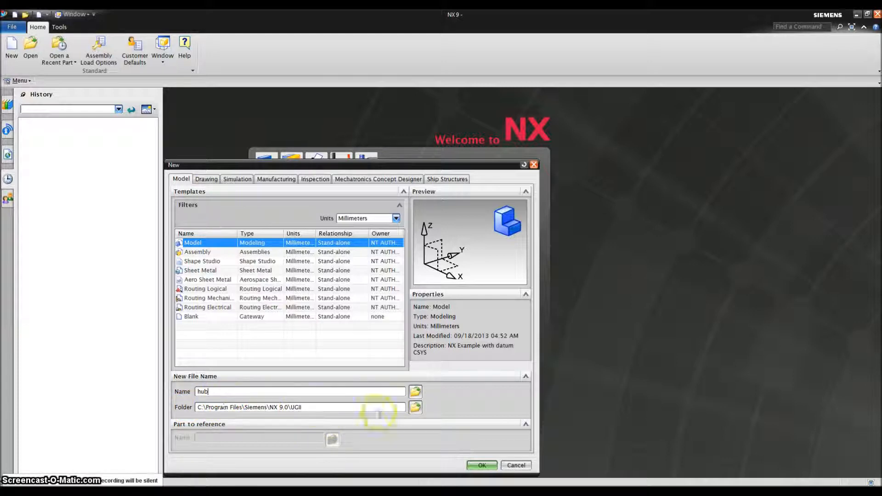
{"action": "left_click", "coordinate": [416, 407]}
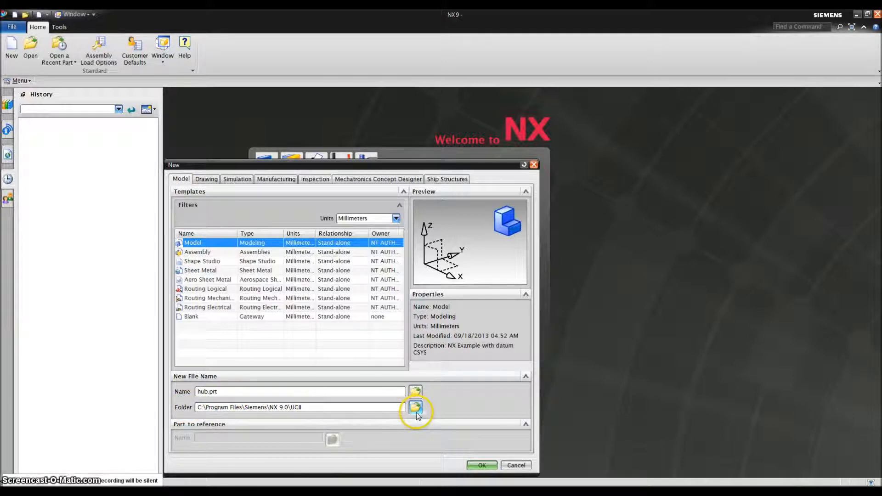
{"action": "left_click", "coordinate": [606, 242]}
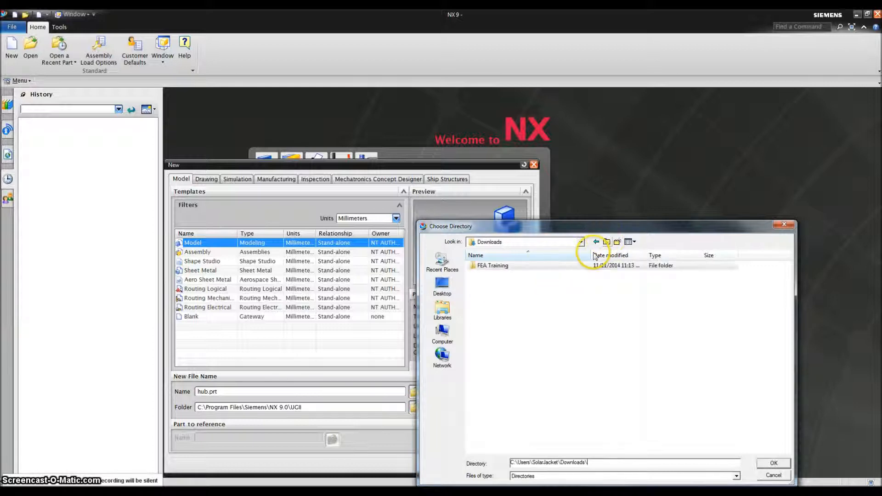
{"action": "double_click", "coordinate": [494, 267]}
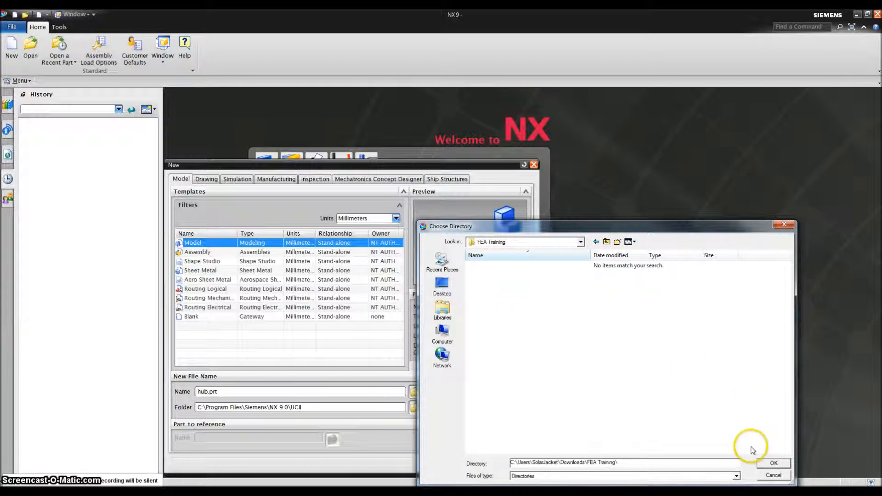
{"action": "left_click", "coordinate": [771, 468]}
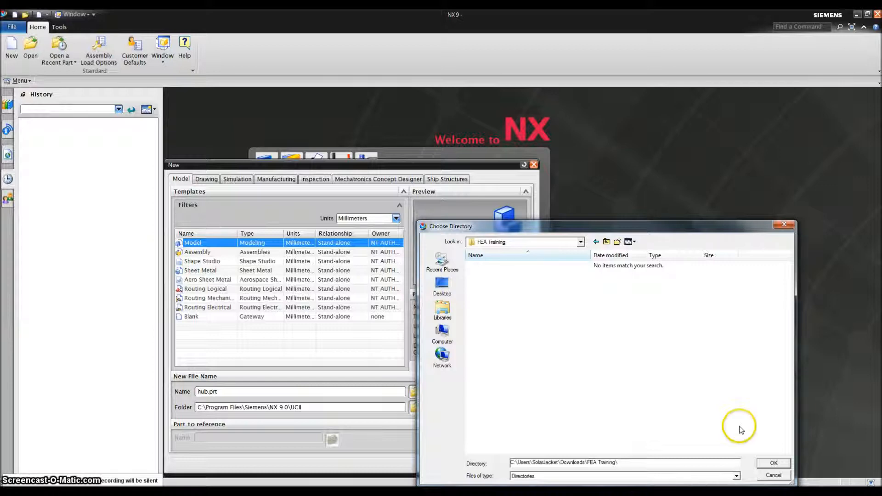
{"action": "left_click", "coordinate": [772, 464]}
{"action": "left_click", "coordinate": [478, 465]}
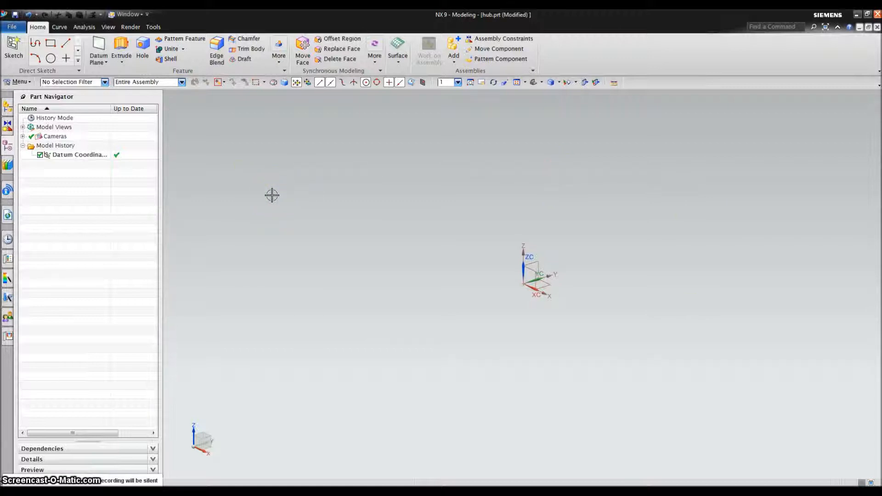
- Import the Parasolid file hub5.x_t from the FEA Training folder into the part
{"action": "left_click", "coordinate": [12, 26]}
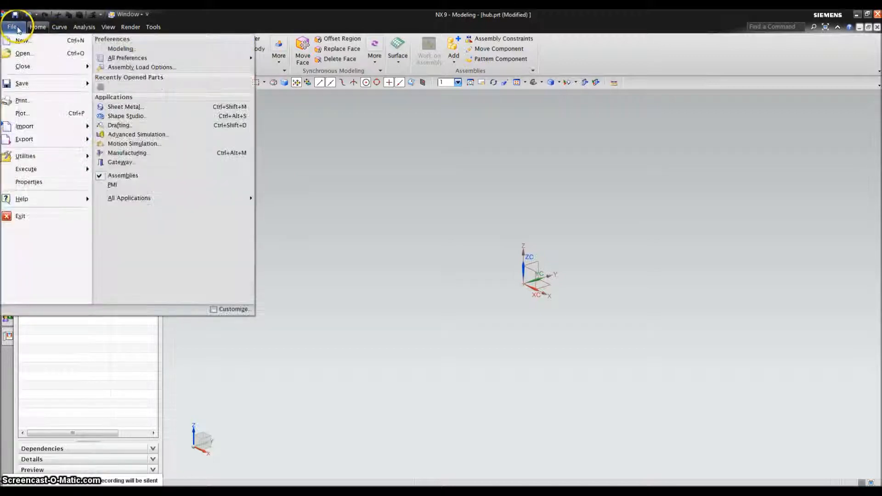
{"action": "mouse_move", "coordinate": [34, 127]}
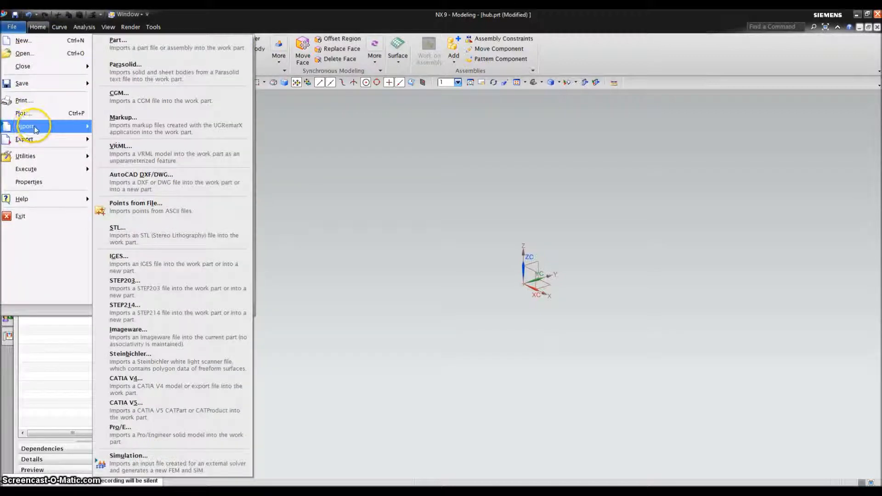
{"action": "left_click", "coordinate": [163, 71]}
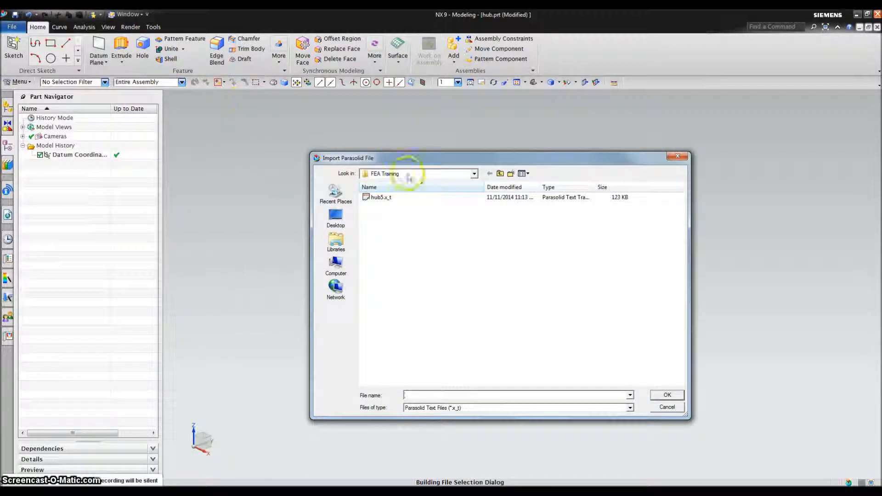
{"action": "left_click", "coordinate": [386, 197]}
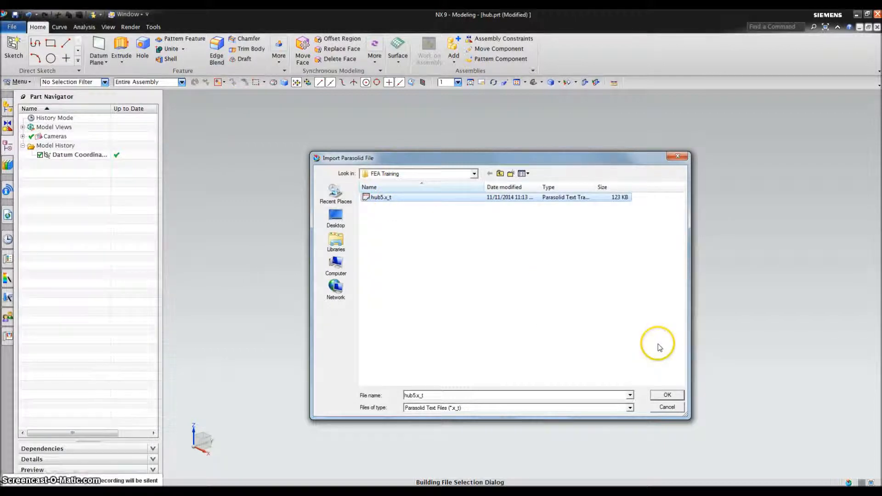
{"action": "left_click", "coordinate": [667, 395]}
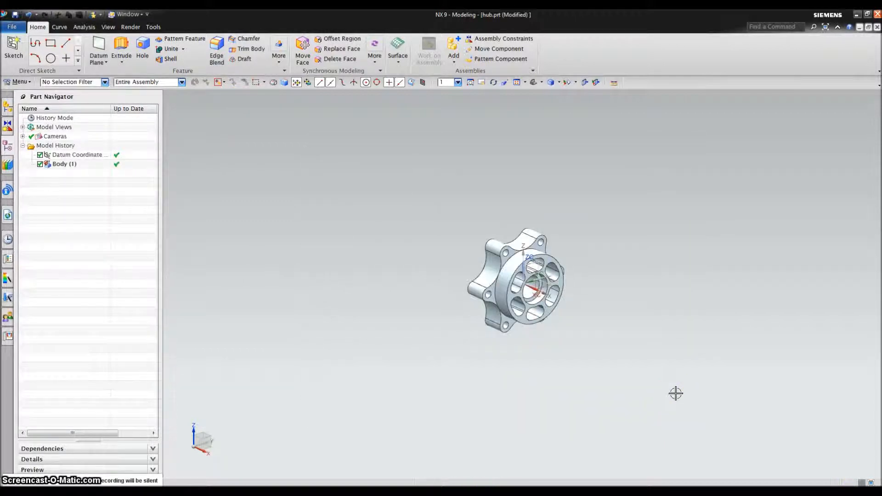
{"action": "scroll", "coordinate": [676, 394], "scroll_direction": "up", "scroll_amount": 5}
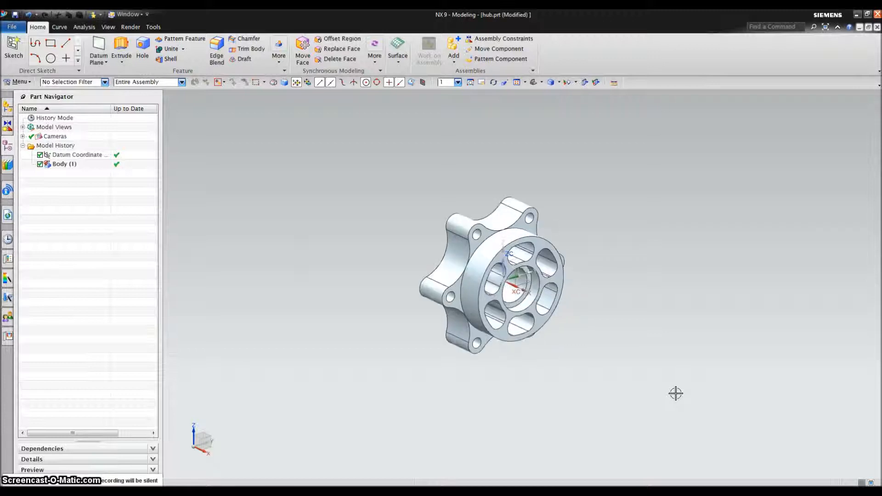
{"action": "middle_click_drag", "start_coordinate": [675, 394], "coordinate": [660, 387]}
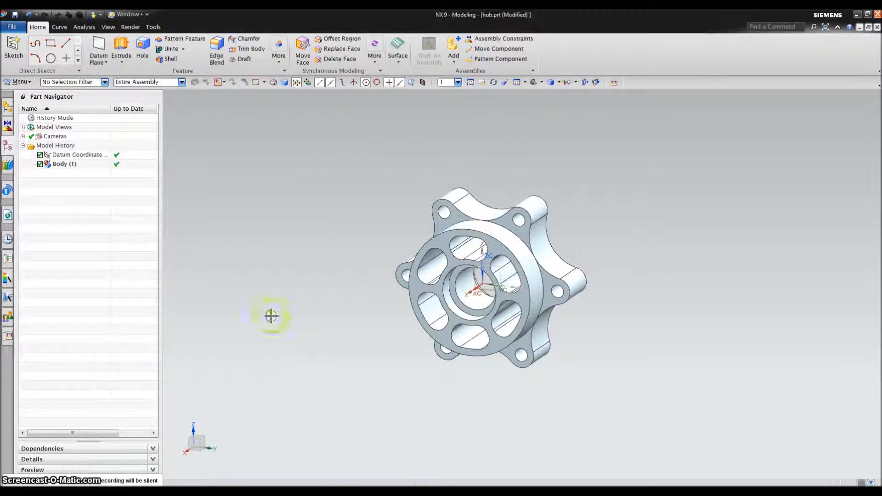
- Switch to Advanced Simulation and create a new FEM and simulation for the hub, including all CAD geometry types
{"action": "left_click", "coordinate": [11, 27]}
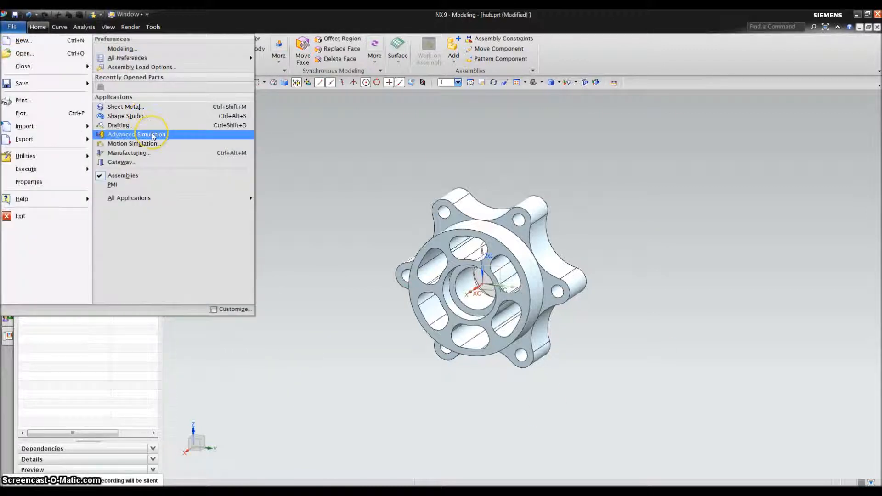
{"action": "left_click", "coordinate": [128, 134]}
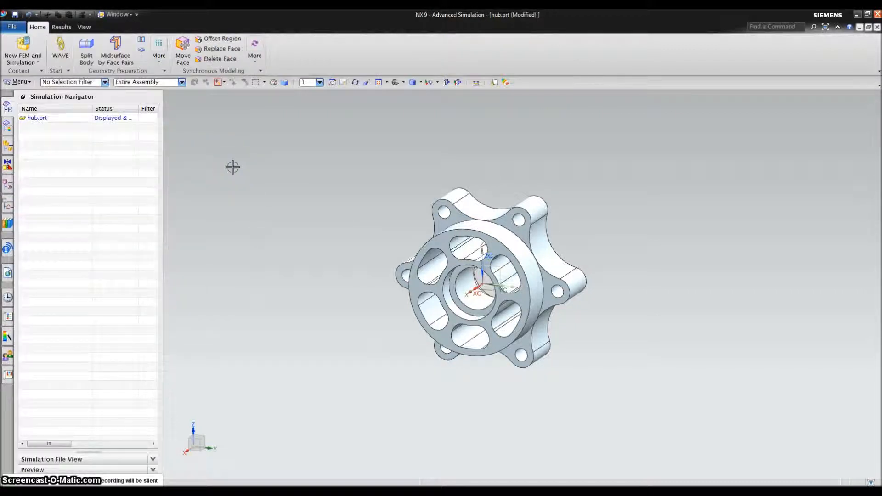
{"action": "left_click", "coordinate": [21, 44]}
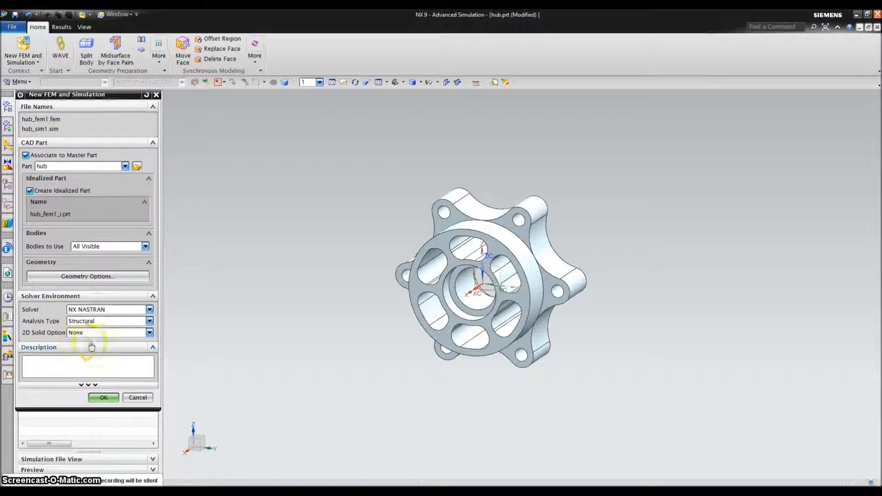
{"action": "left_click", "coordinate": [92, 276]}
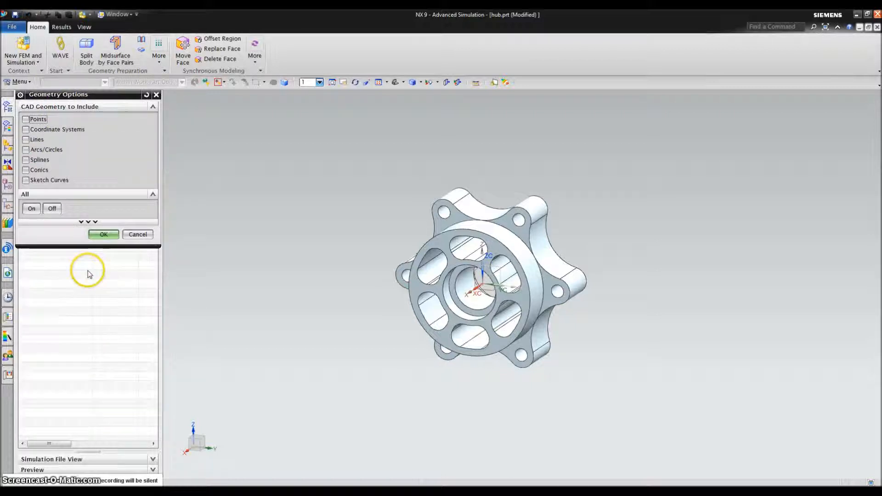
{"action": "left_click", "coordinate": [34, 209]}
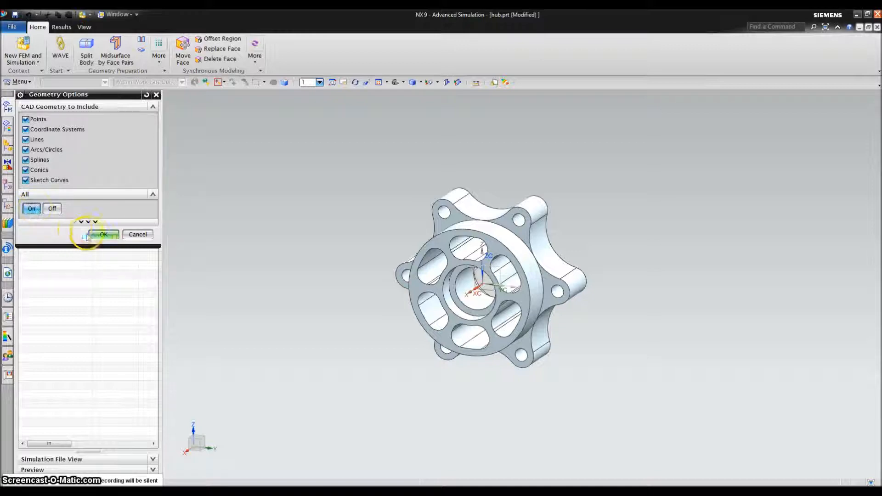
{"action": "left_click", "coordinate": [103, 235]}
{"action": "left_click", "coordinate": [103, 400]}
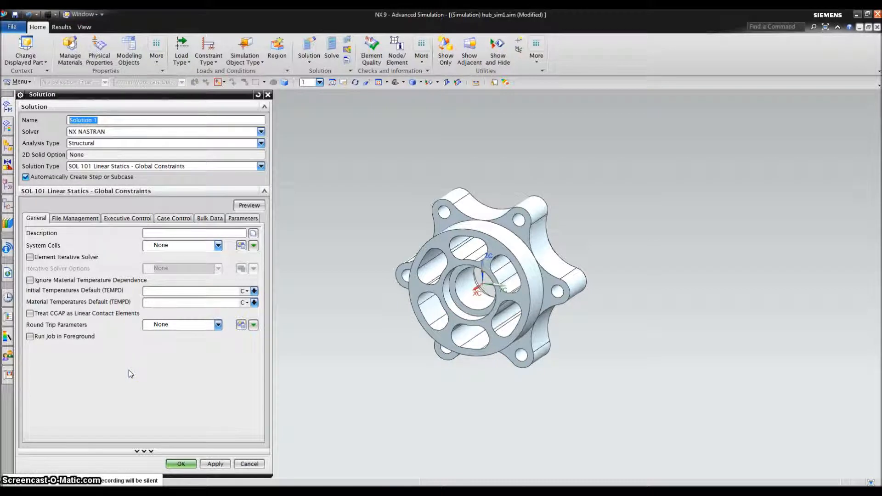
- Name the solution Bump Load and set it to Structural analysis with SOL 101 Linear Statics - Global Constraints
{"action": "type", "text": "Bump Load"}
{"action": "left_click", "coordinate": [92, 121]}
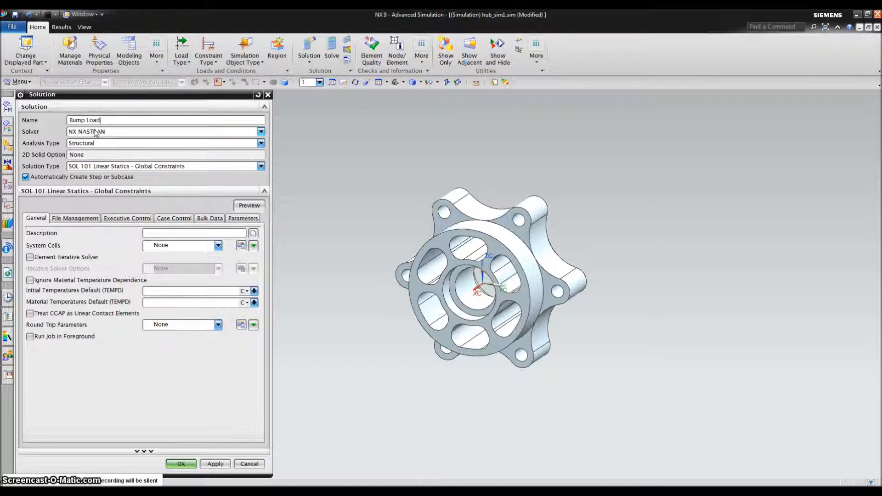
{"action": "left_click", "coordinate": [90, 146]}
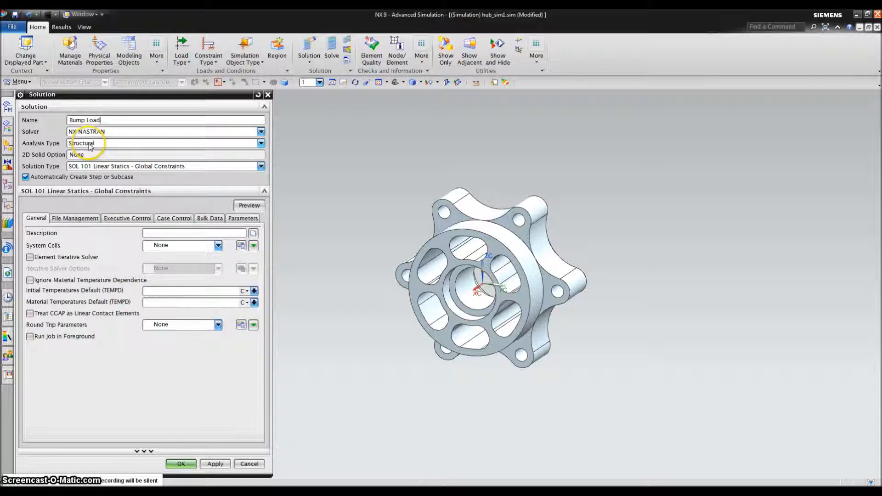
{"action": "left_click", "coordinate": [90, 146]}
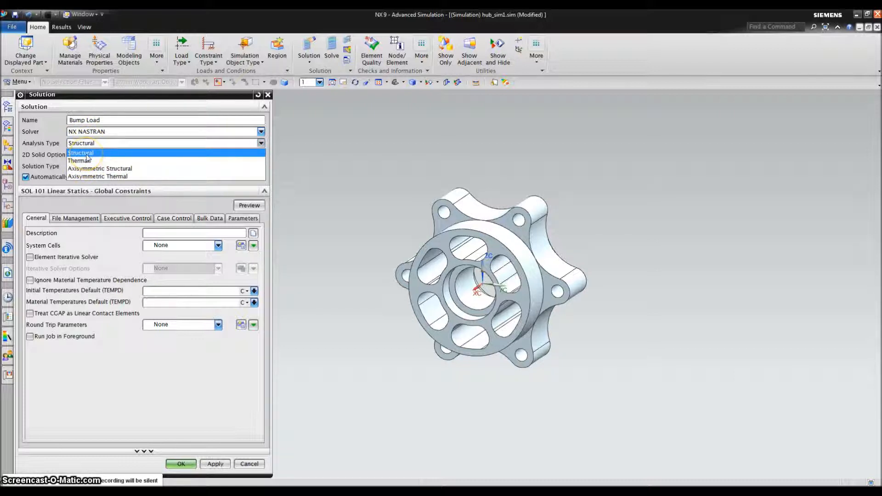
{"action": "left_click", "coordinate": [86, 154]}
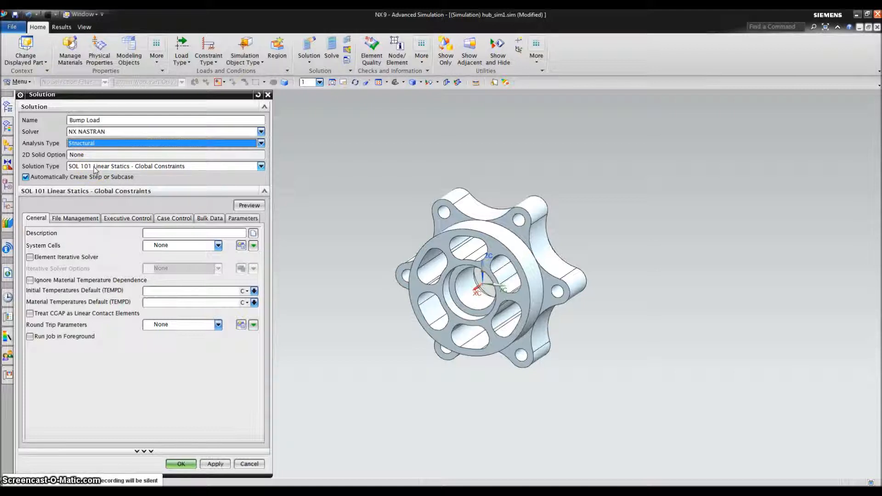
{"action": "left_click", "coordinate": [95, 169]}
{"action": "left_click", "coordinate": [98, 177]}
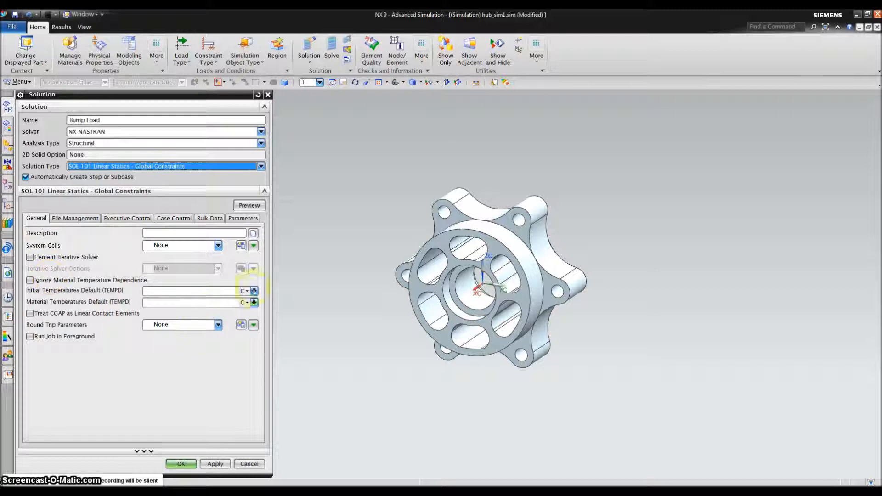
- Review the solution's case control and bulk data settings, and create the solution
{"action": "left_click", "coordinate": [188, 221]}
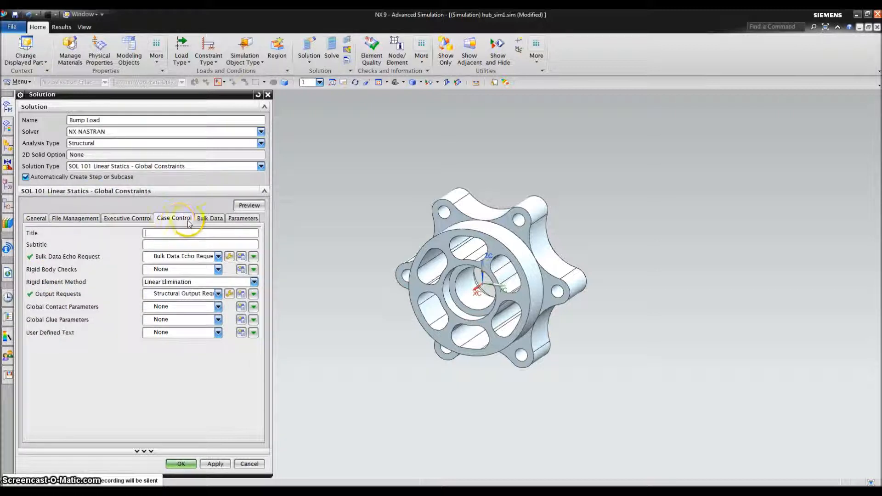
{"action": "left_click", "coordinate": [213, 223]}
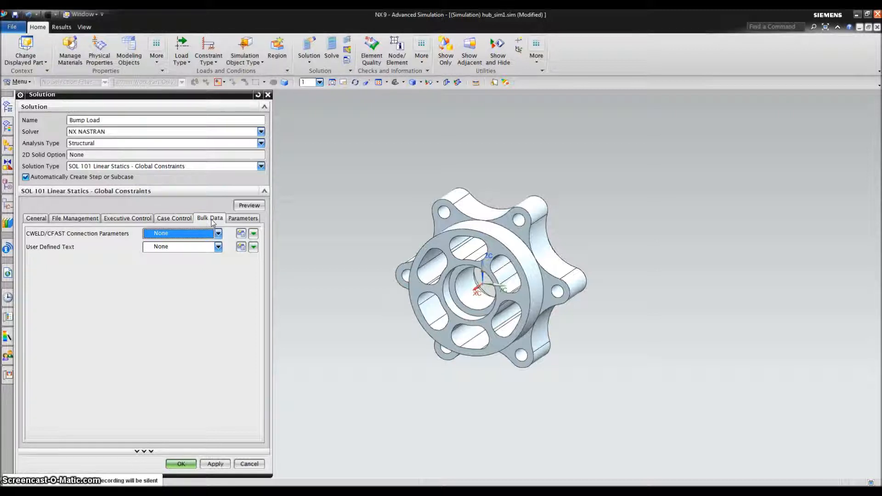
{"action": "left_click", "coordinate": [36, 219]}
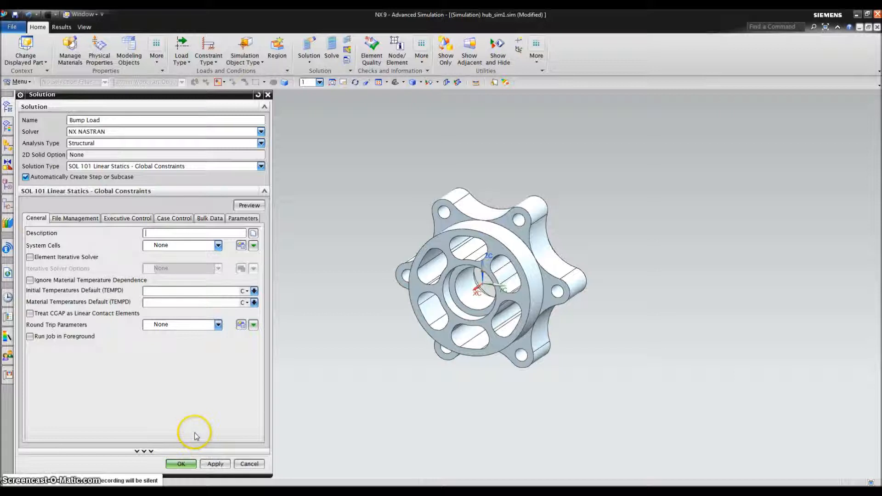
{"action": "left_click", "coordinate": [182, 465]}
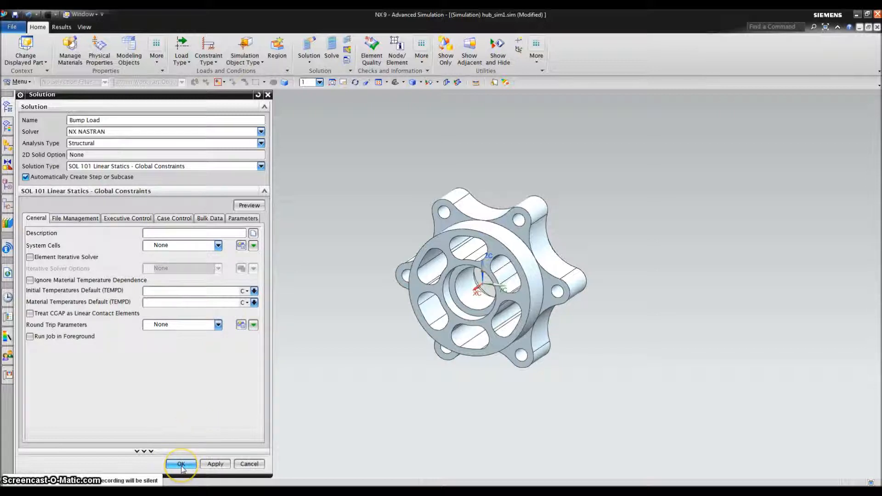
- Make hub_fem1.fem the work part and start a 3D tetrahedral mesh on the hub body using CTETRA(4) elements
{"action": "left_click", "coordinate": [199, 415]}
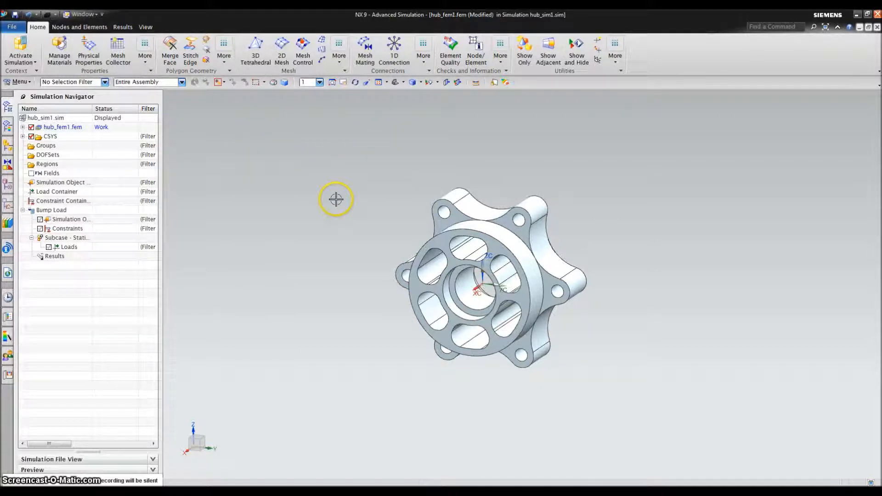
{"action": "left_click", "coordinate": [256, 50]}
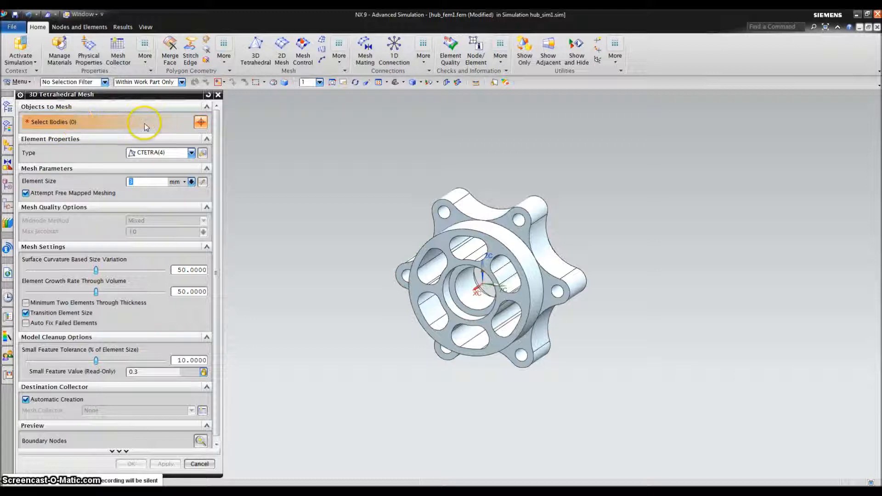
{"action": "left_click", "coordinate": [453, 220]}
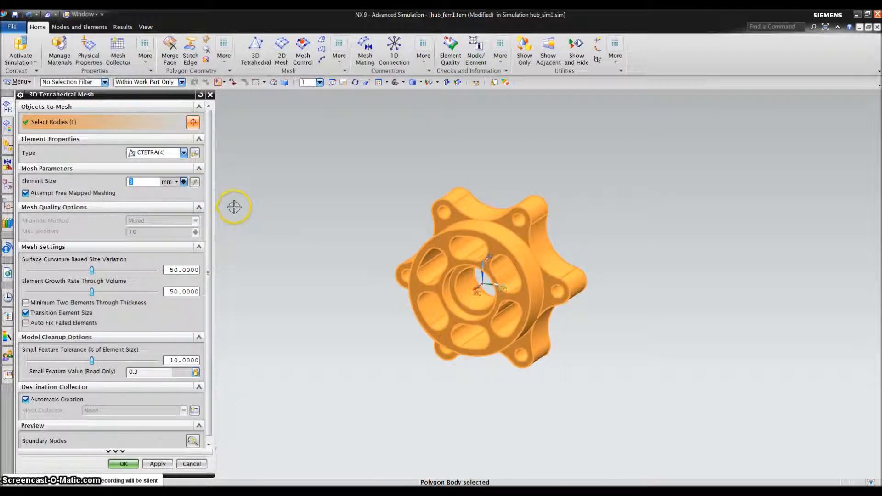
{"action": "left_click", "coordinate": [161, 157]}
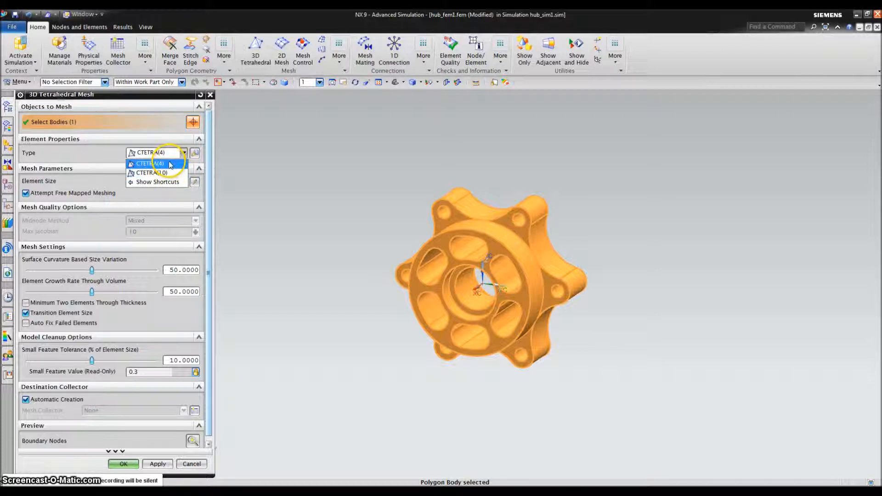
{"action": "left_click", "coordinate": [170, 164]}
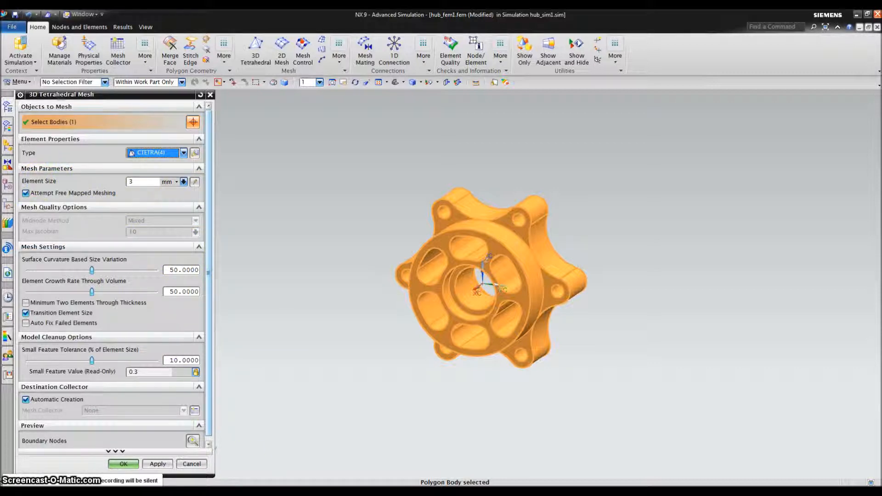
- Switch to SolidWorks, measure a bolt hole on one of the hub's lugs, and return to the NX mesh setup
{"action": "left_click", "coordinate": [285, 443]}
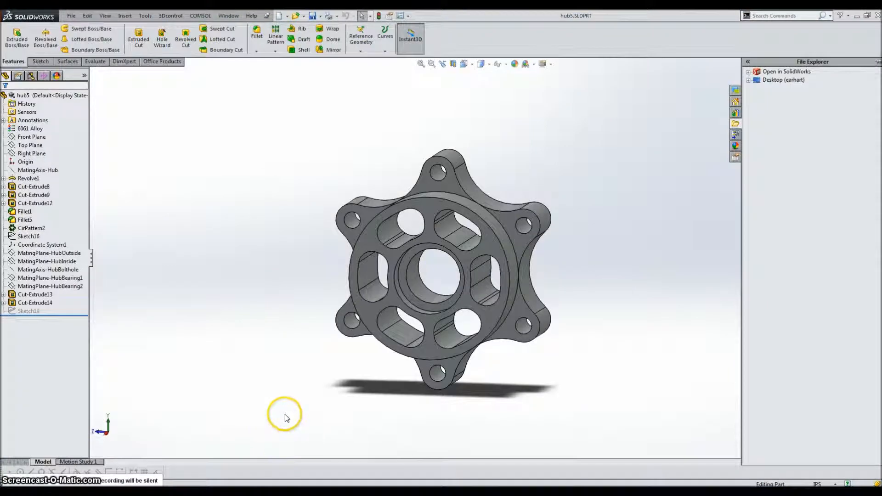
{"action": "left_click", "coordinate": [97, 63]}
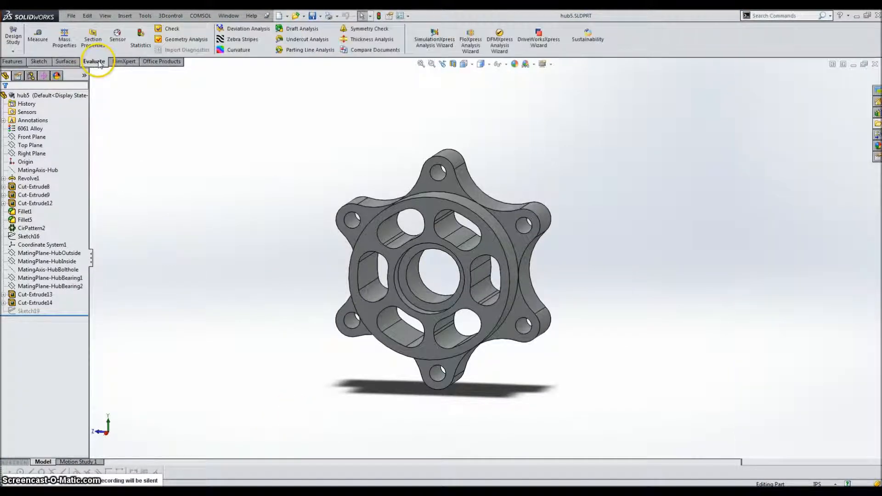
{"action": "left_click", "coordinate": [38, 35]}
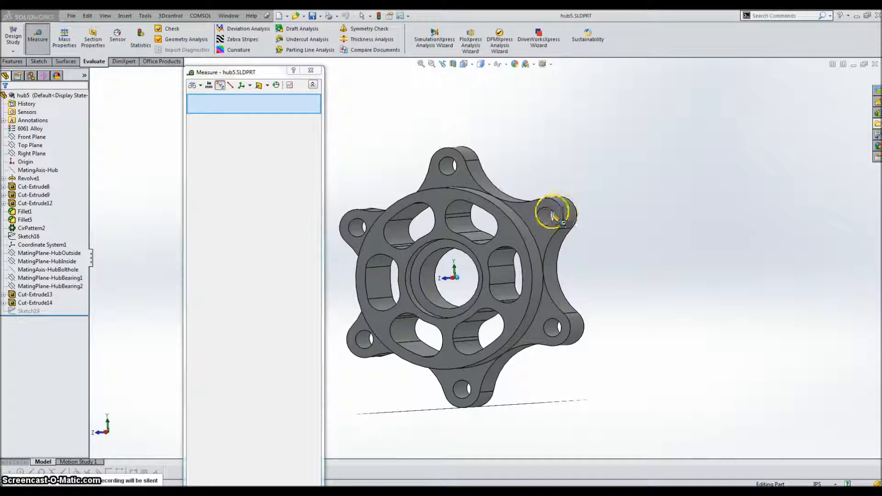
{"action": "key", "text": "Right"}
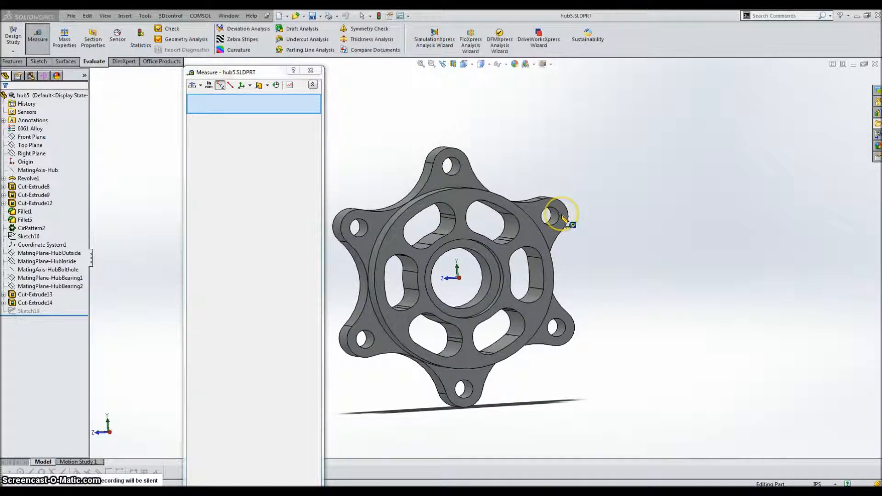
{"action": "key", "text": "Right"}
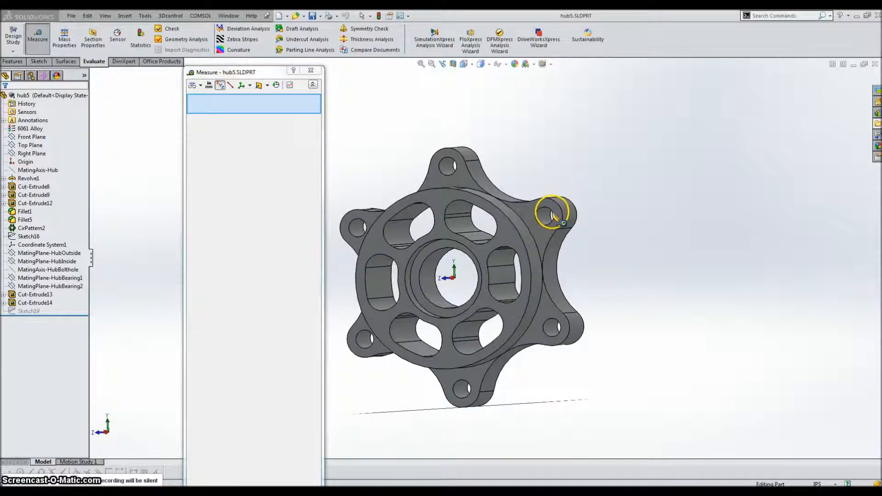
{"action": "left_click", "coordinate": [556, 211]}
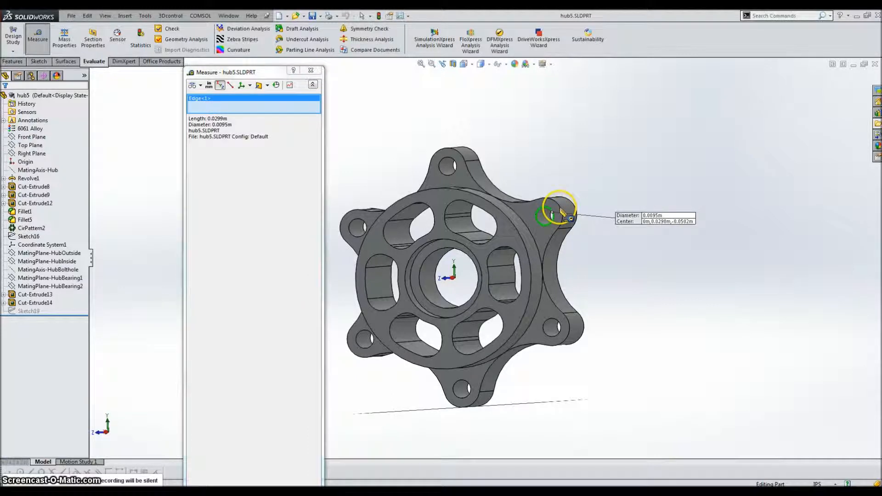
{"action": "left_click", "coordinate": [559, 208]}
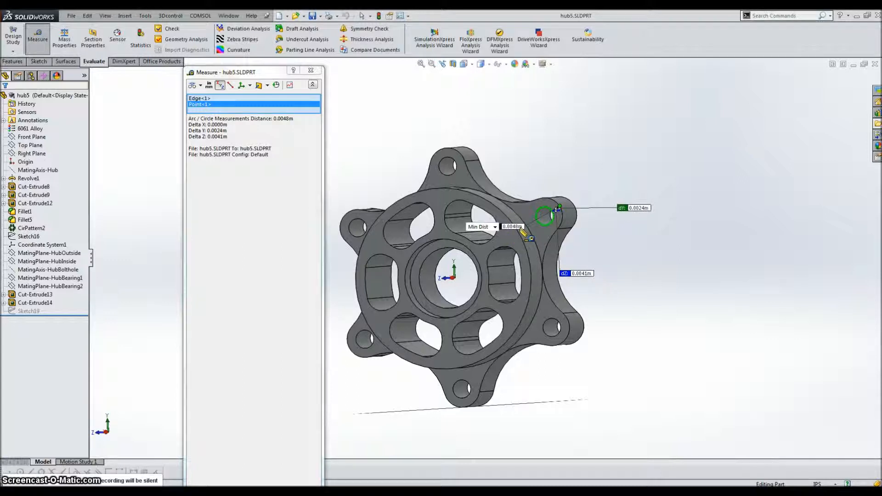
{"action": "left_click", "coordinate": [311, 70]}
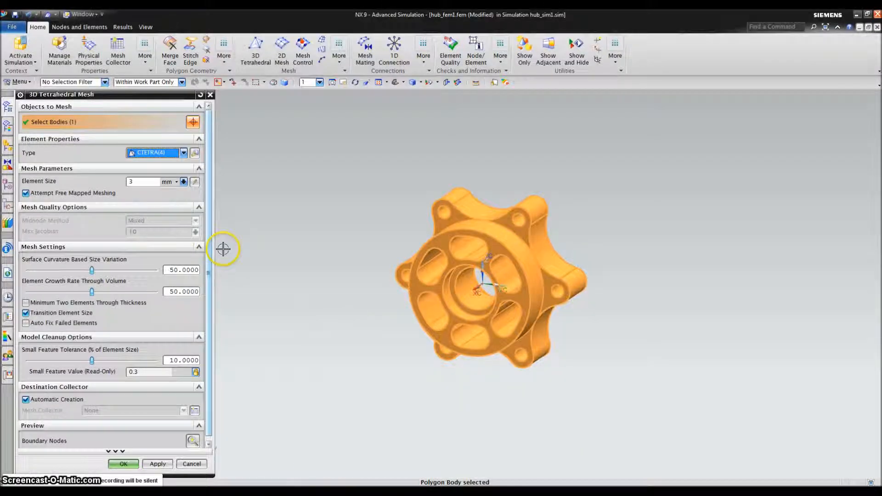
- Set the tetrahedral element size to 4 mm and start a new mesh collector named Aluminum
{"action": "double_click", "coordinate": [138, 184]}
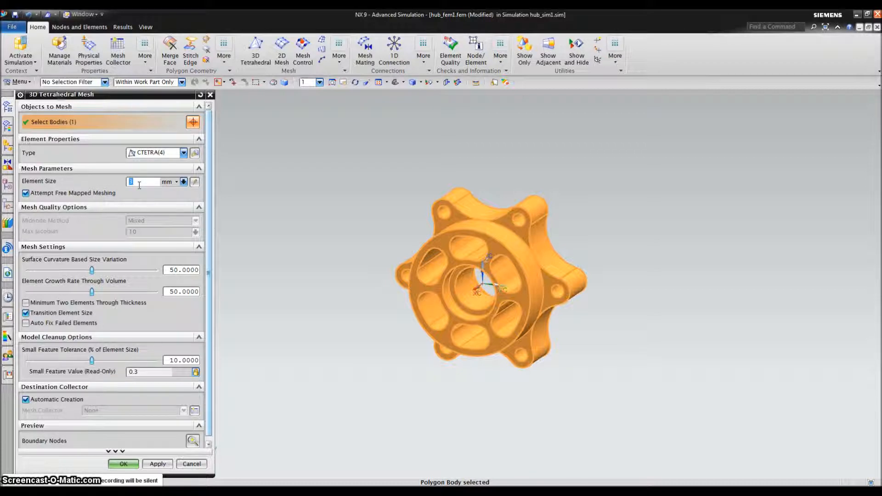
{"action": "key", "text": "BackSpace"}
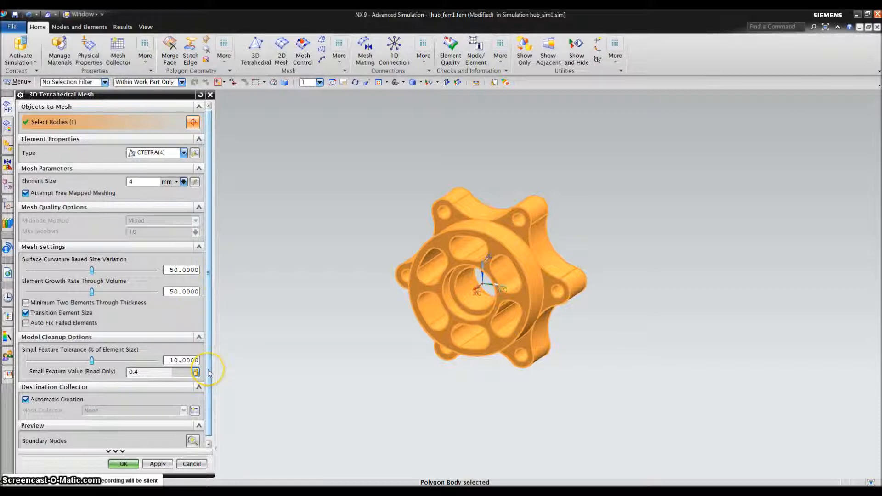
{"action": "scroll", "coordinate": [210, 381], "scroll_direction": "down", "scroll_amount": 1}
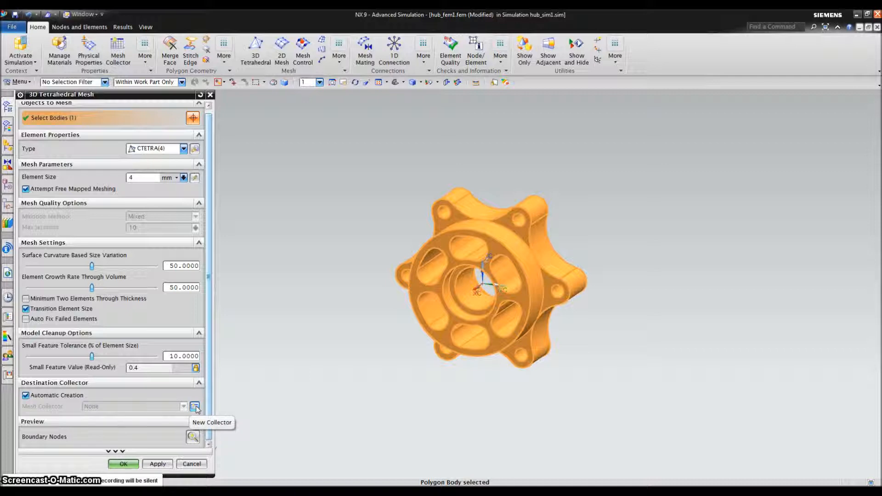
{"action": "left_click", "coordinate": [195, 407]}
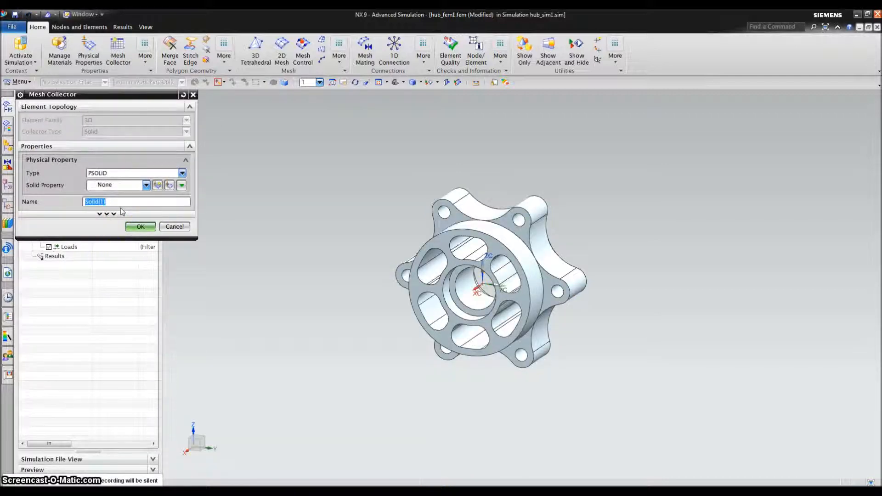
{"action": "type", "text": "Aluminum"}
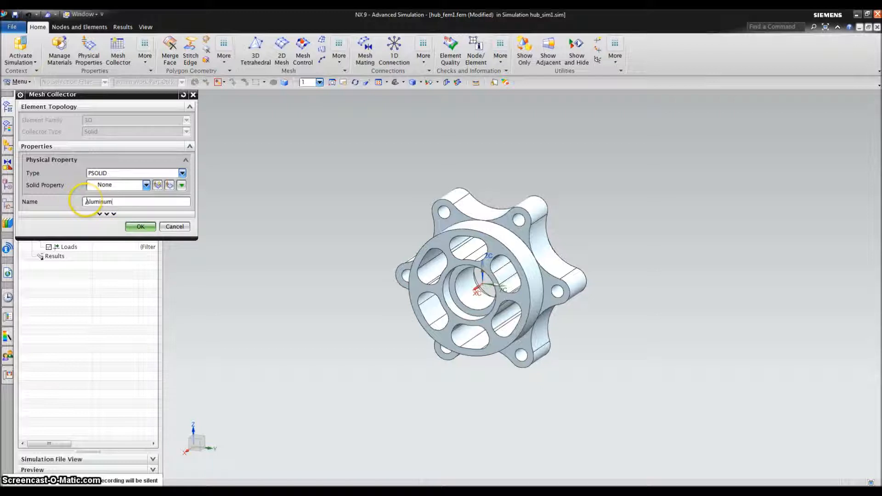
- Create a solid property named Aluminum for the mesh collector and pick Aluminum_6061 from the library materials
{"action": "left_click", "coordinate": [157, 186]}
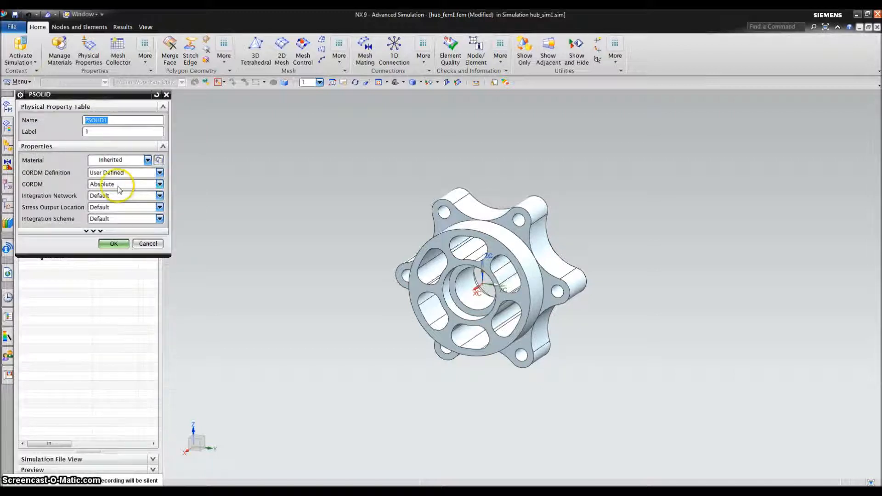
{"action": "type", "text": "Aluminiu"}
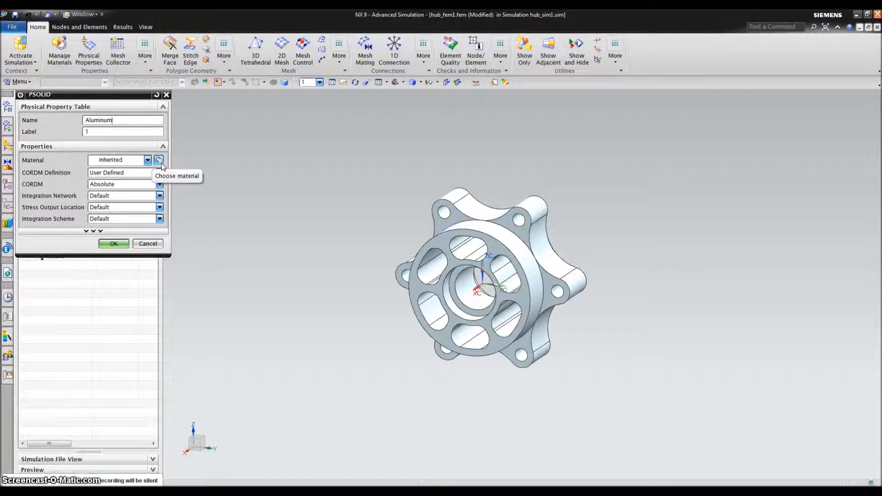
{"action": "left_click", "coordinate": [160, 163]}
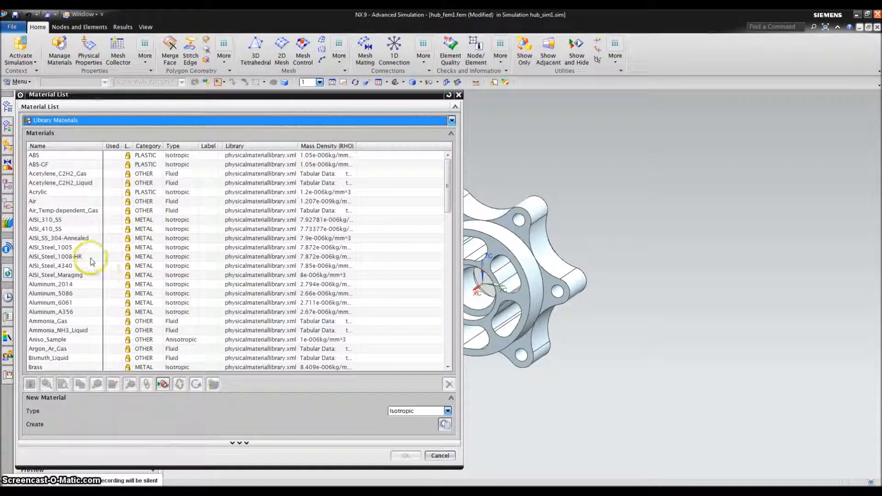
{"action": "left_click", "coordinate": [69, 304]}
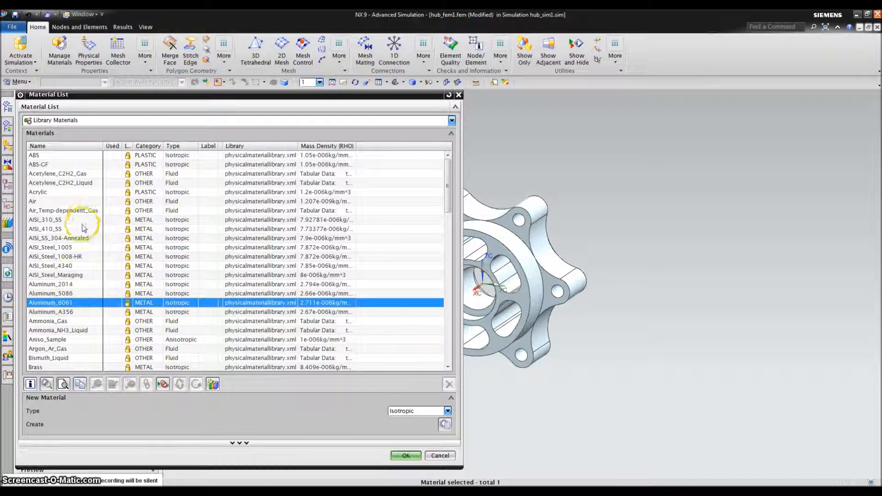
- Browse the material library to review the other available materials
{"action": "scroll", "coordinate": [77, 251], "scroll_direction": "down", "scroll_amount": 6}
{"action": "scroll", "coordinate": [76, 276], "scroll_direction": "down", "scroll_amount": 20}
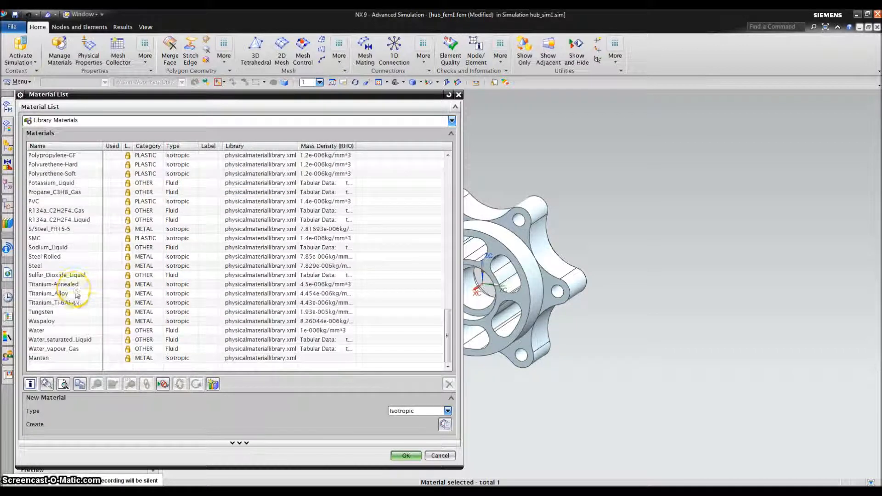
{"action": "scroll", "coordinate": [94, 314], "scroll_direction": "up", "scroll_amount": 5}
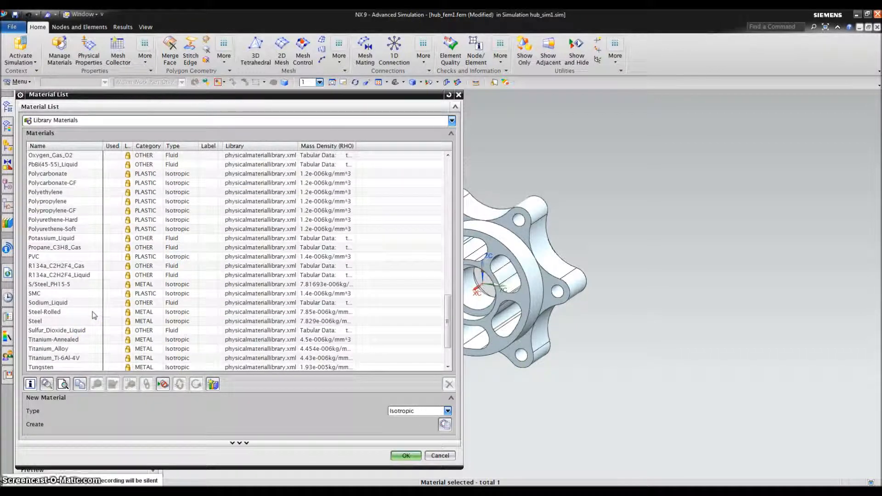
{"action": "scroll", "coordinate": [94, 314], "scroll_direction": "down", "scroll_amount": 3}
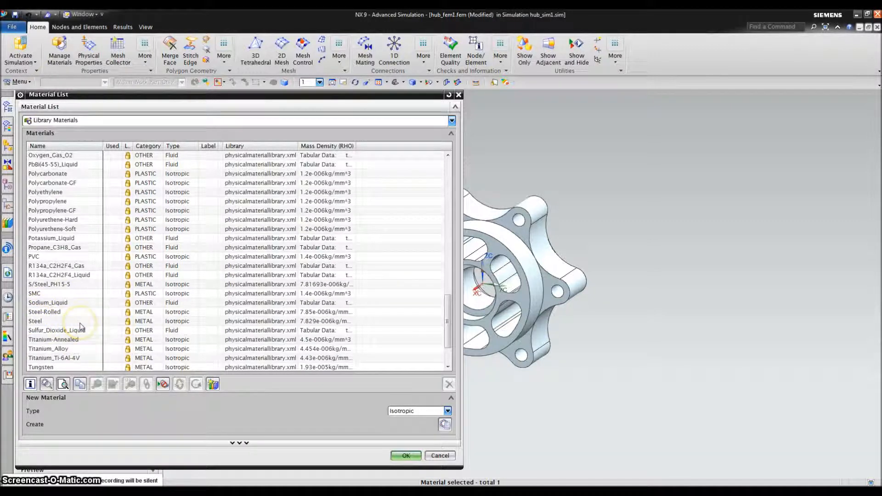
{"action": "scroll", "coordinate": [80, 324], "scroll_direction": "up", "scroll_amount": 2}
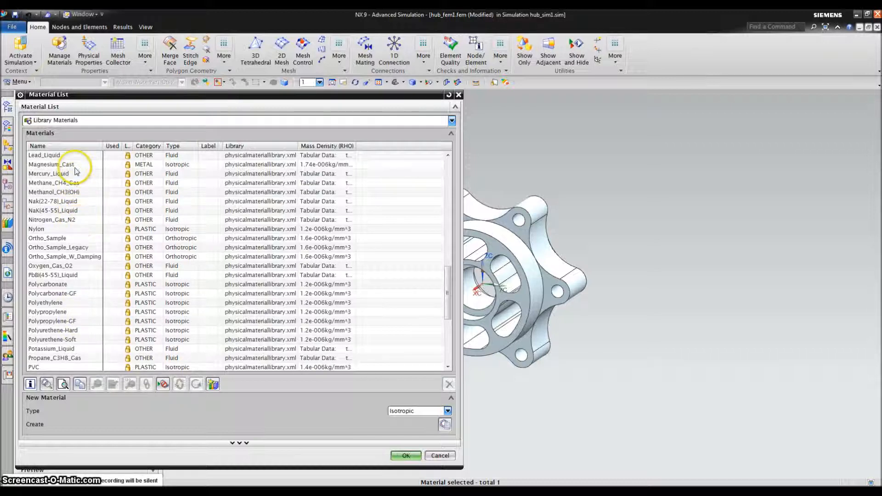
{"action": "scroll", "coordinate": [82, 196], "scroll_direction": "up", "scroll_amount": 5}
{"action": "scroll", "coordinate": [83, 193], "scroll_direction": "up", "scroll_amount": 8}
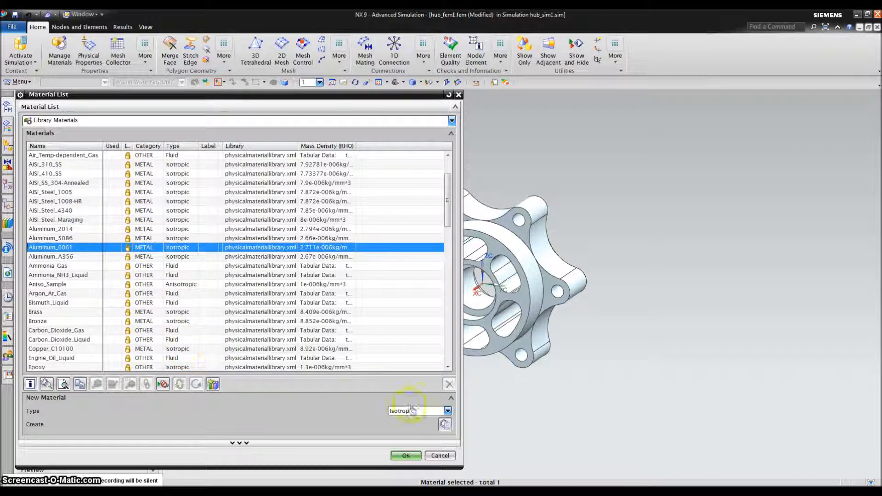
- Assign Aluminum_6061 to the solid property, accept the mesh collector and generate the hub's tetrahedral mesh
{"action": "left_click", "coordinate": [444, 426]}
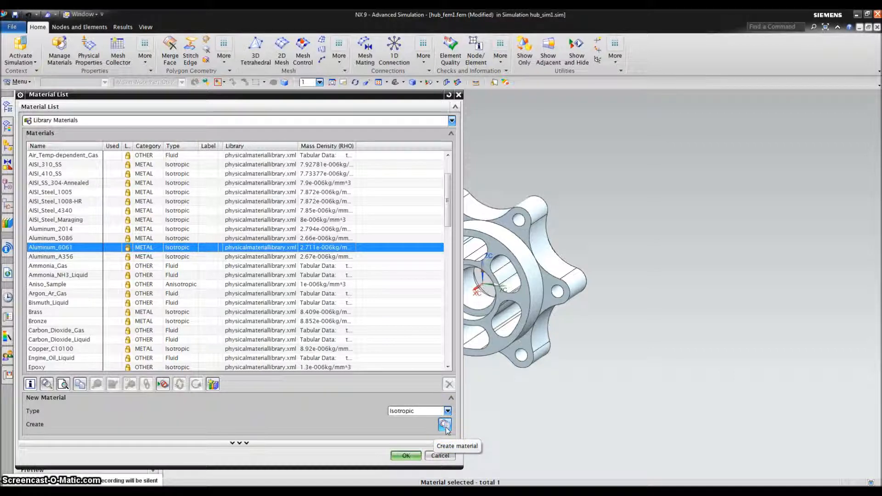
{"action": "left_click", "coordinate": [404, 454]}
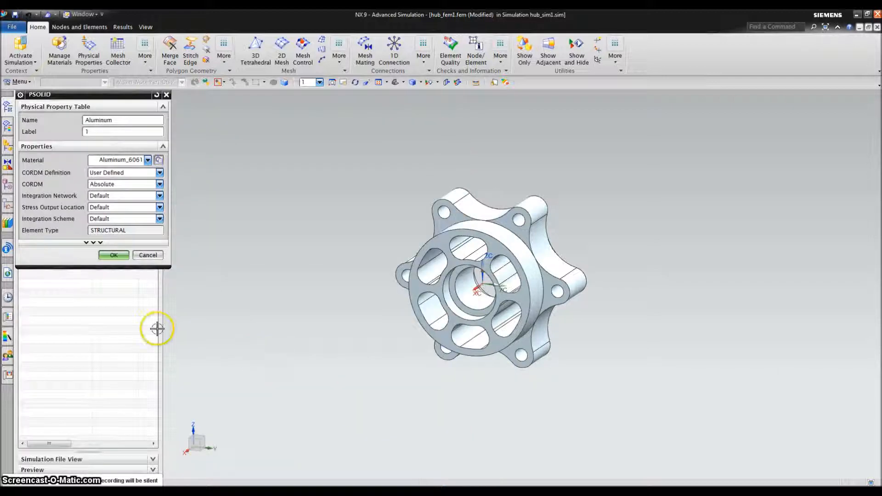
{"action": "left_click", "coordinate": [112, 255]}
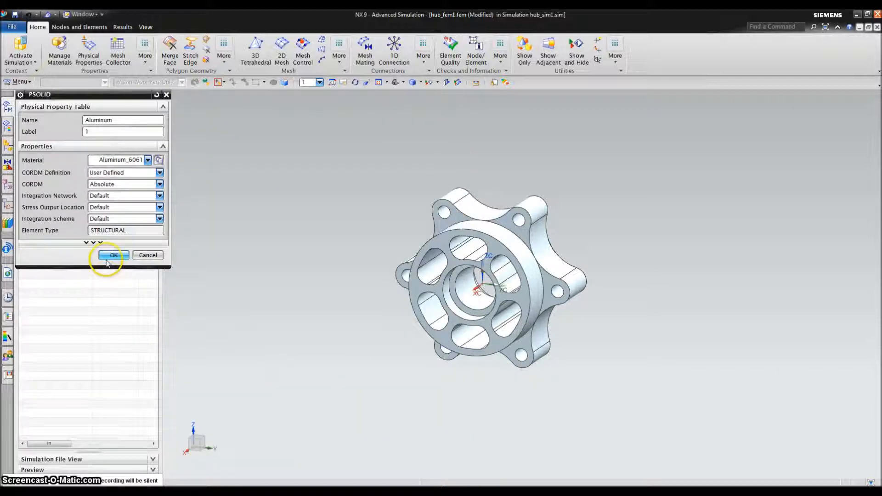
{"action": "left_click", "coordinate": [133, 231]}
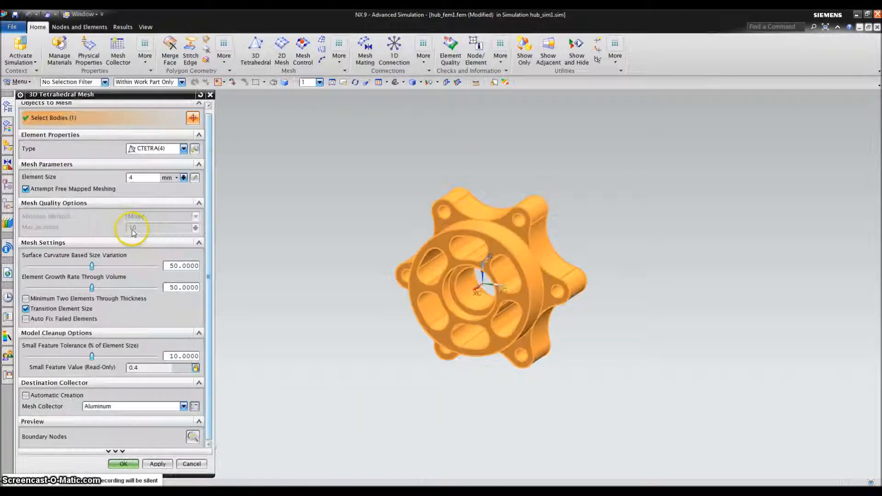
{"action": "left_click", "coordinate": [122, 464]}
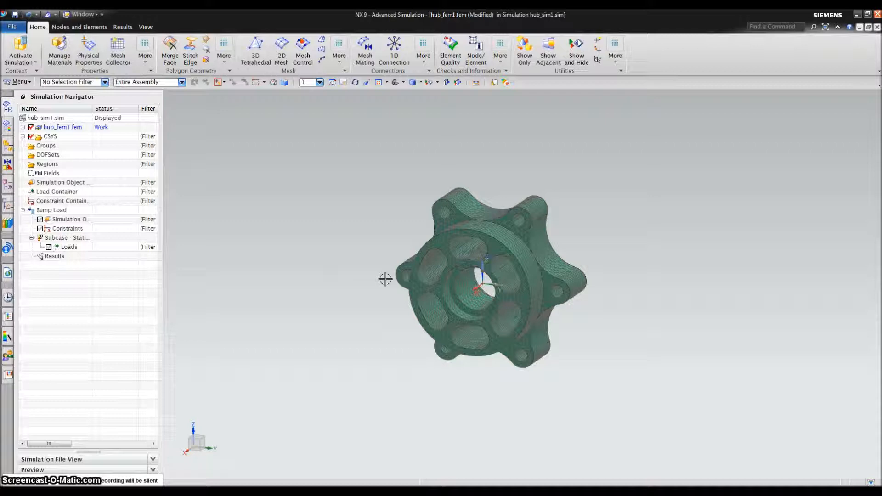
- Activate the simulation and start a Fixed Constraint on the hub
{"action": "left_click", "coordinate": [477, 282]}
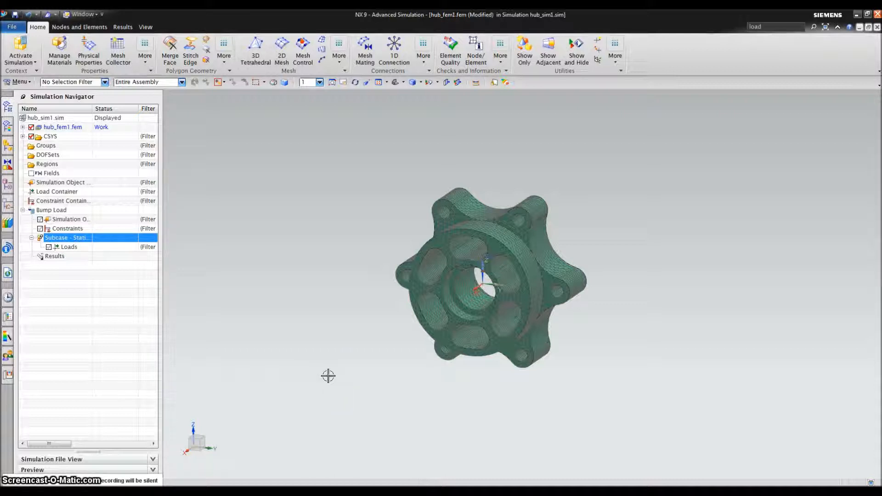
{"action": "left_click", "coordinate": [21, 50]}
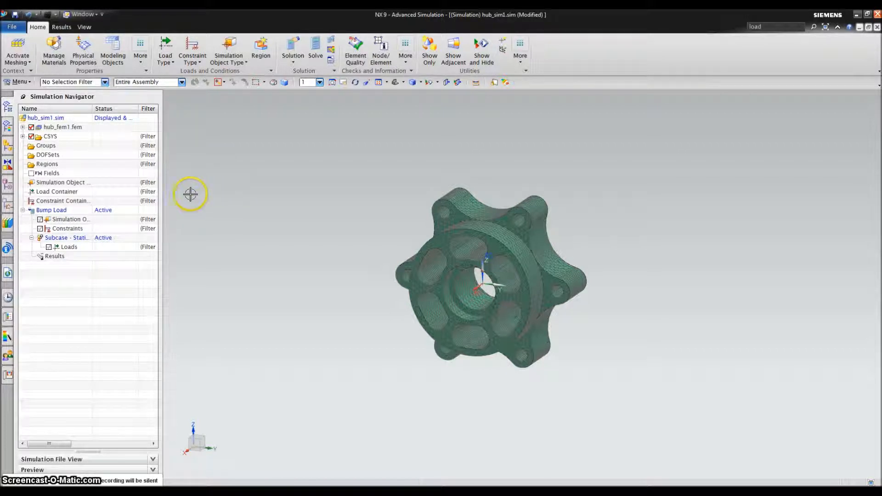
{"action": "left_click", "coordinate": [192, 49]}
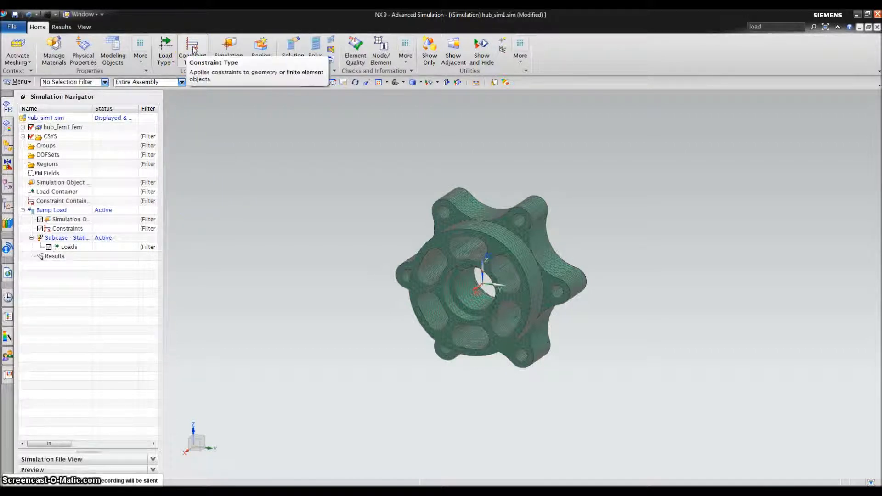
{"action": "left_click", "coordinate": [192, 50]}
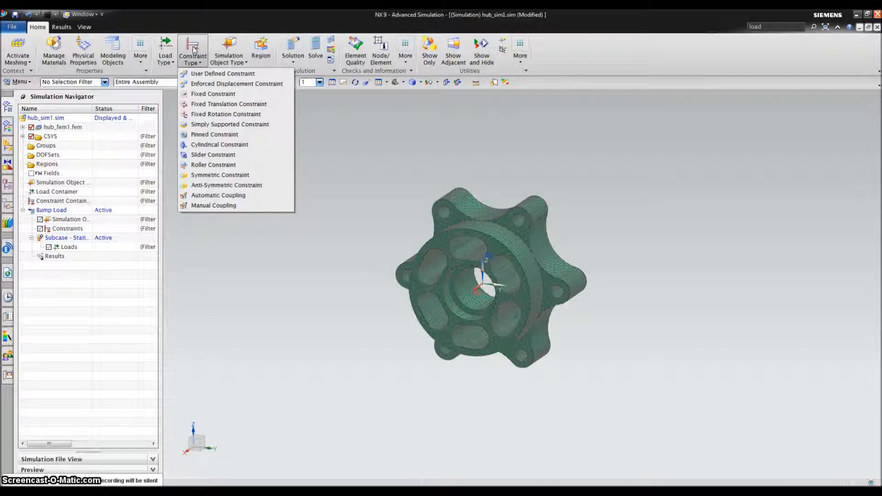
{"action": "left_click", "coordinate": [227, 137]}
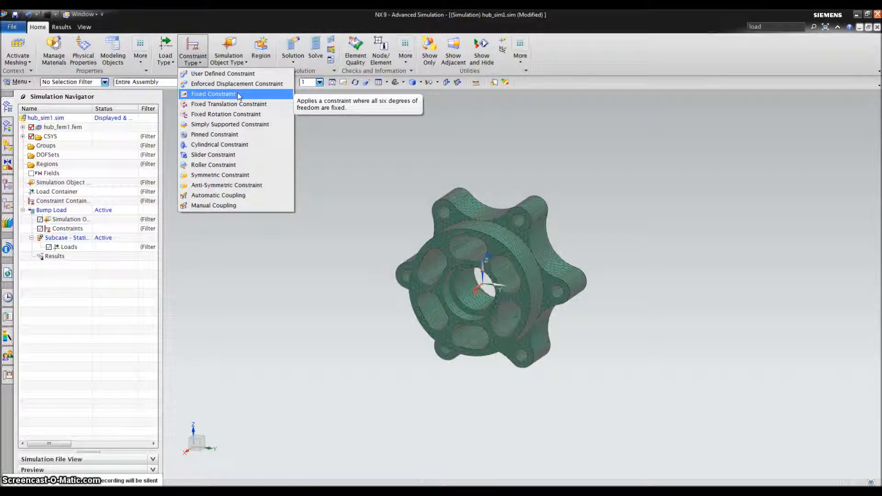
{"action": "left_click", "coordinate": [239, 94]}
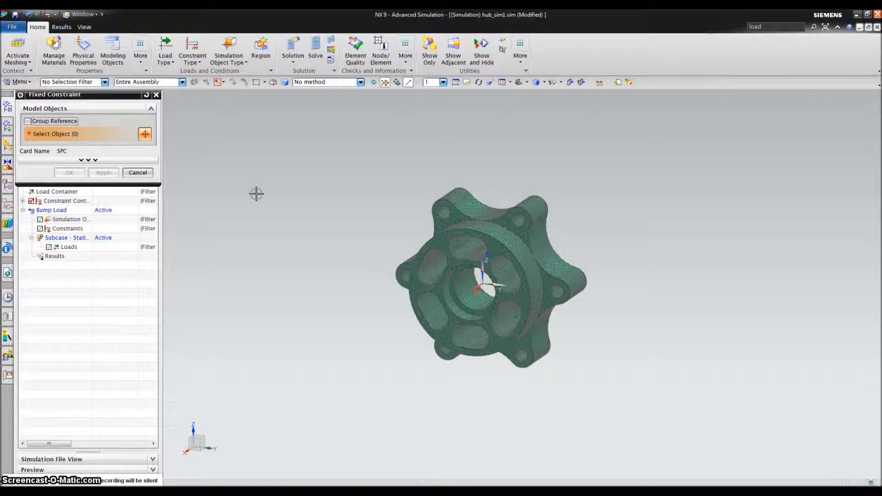
{"action": "left_click", "coordinate": [276, 210]}
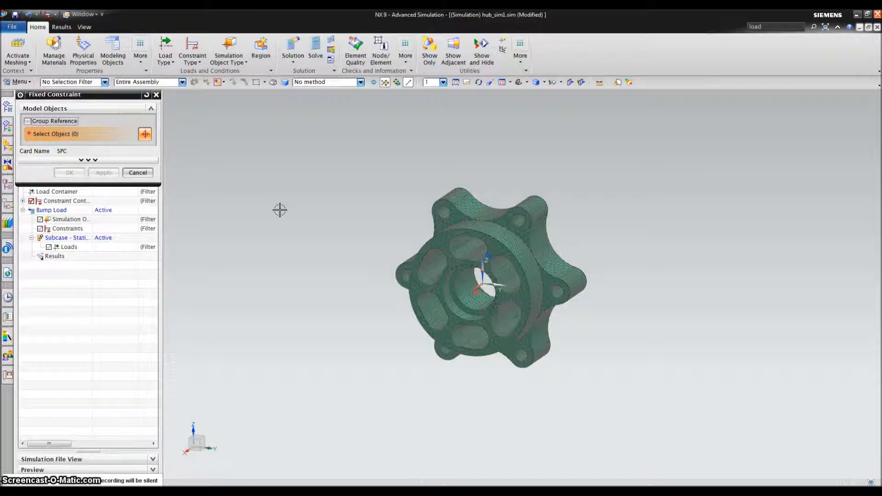
{"action": "key", "text": "ctrl+alt+r"}
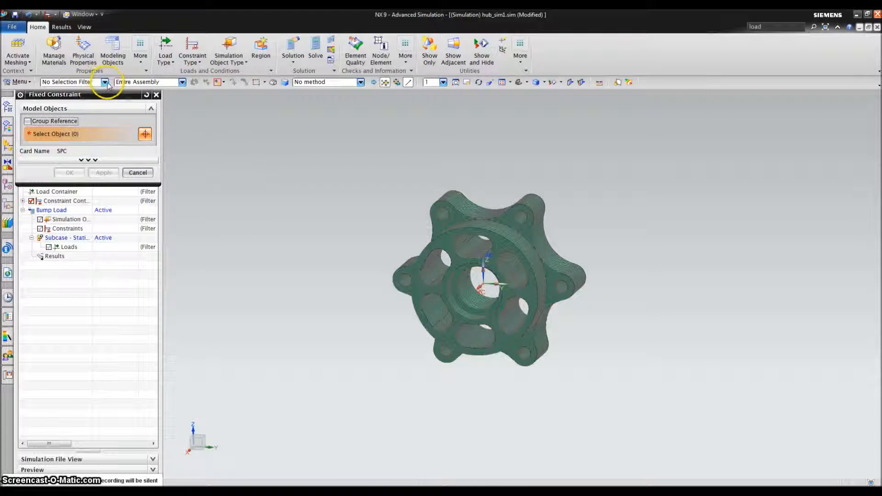
- Set the selection method to Related Nodes and restrict the selection to polygon faces
{"action": "left_click", "coordinate": [308, 82]}
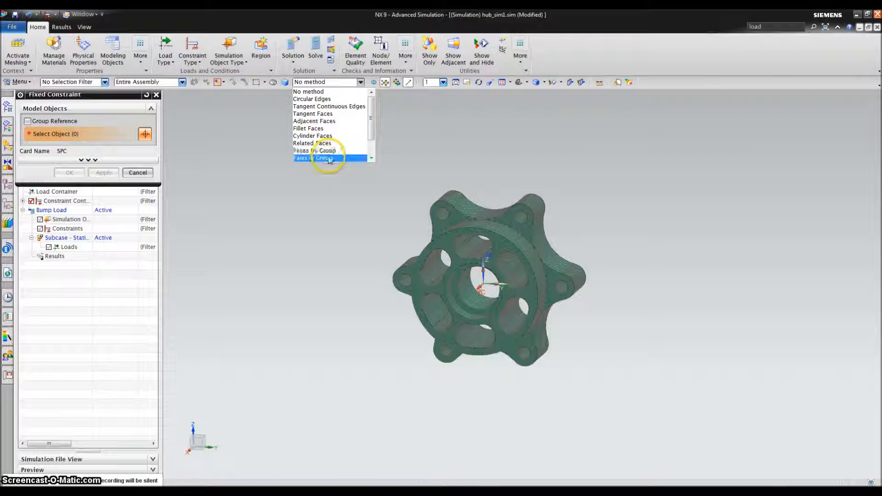
{"action": "left_click", "coordinate": [328, 158]}
{"action": "left_click", "coordinate": [98, 83]}
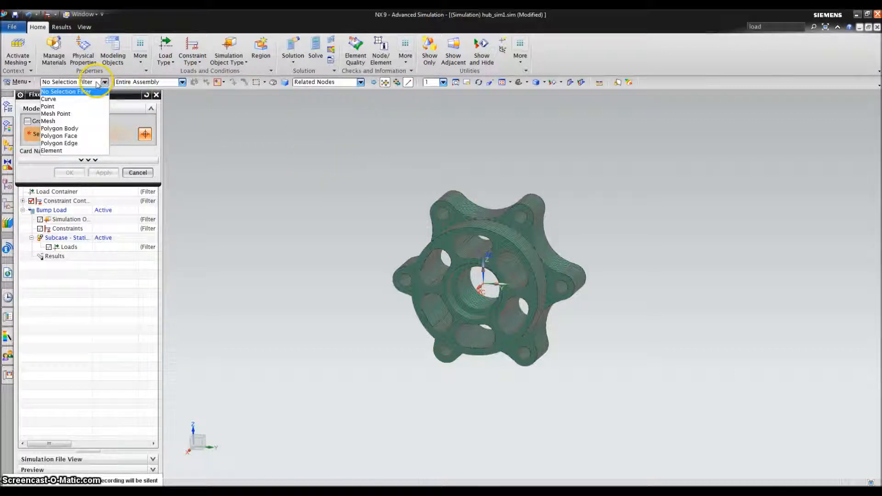
{"action": "left_click", "coordinate": [82, 137]}
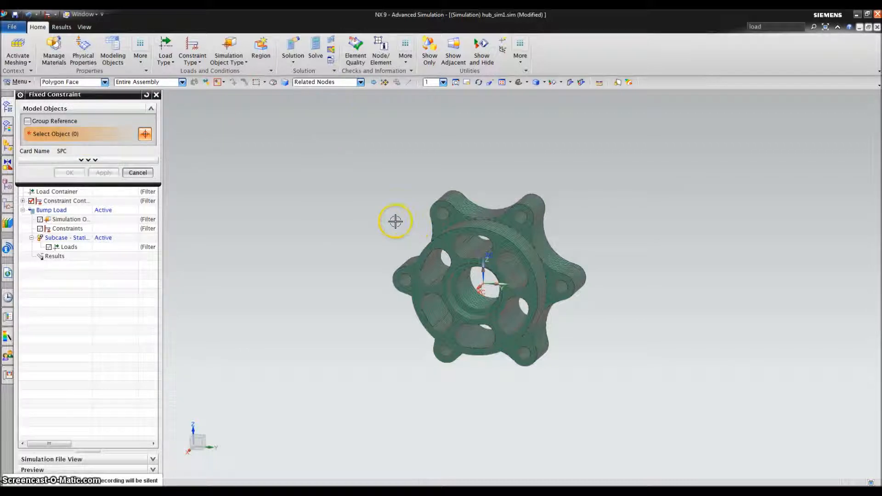
- Apply the fixed constraint to the nodes of the bolt holes in all six hub lugs
{"action": "left_click", "coordinate": [442, 214]}
{"action": "left_click", "coordinate": [404, 279]}
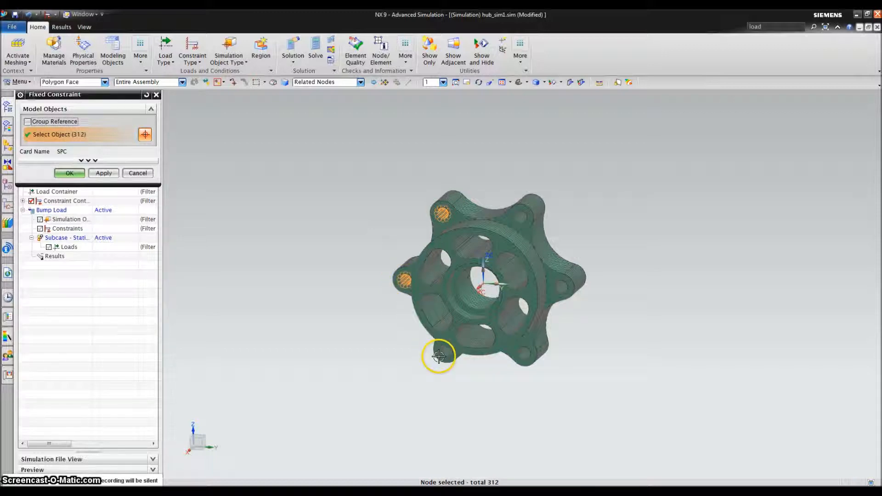
{"action": "left_click", "coordinate": [446, 351]}
{"action": "left_click", "coordinate": [524, 353]}
{"action": "left_click", "coordinate": [561, 288]}
{"action": "left_click", "coordinate": [520, 216]}
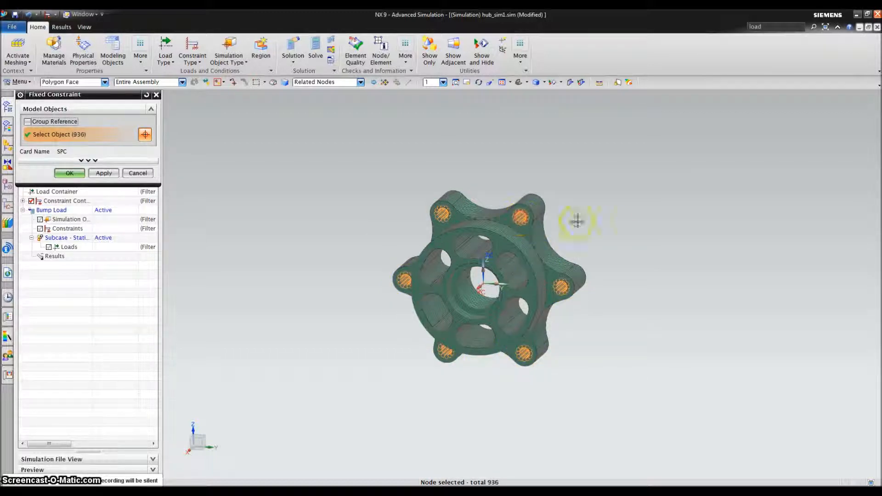
{"action": "middle_click_drag", "start_coordinate": [605, 232], "coordinate": [634, 241]}
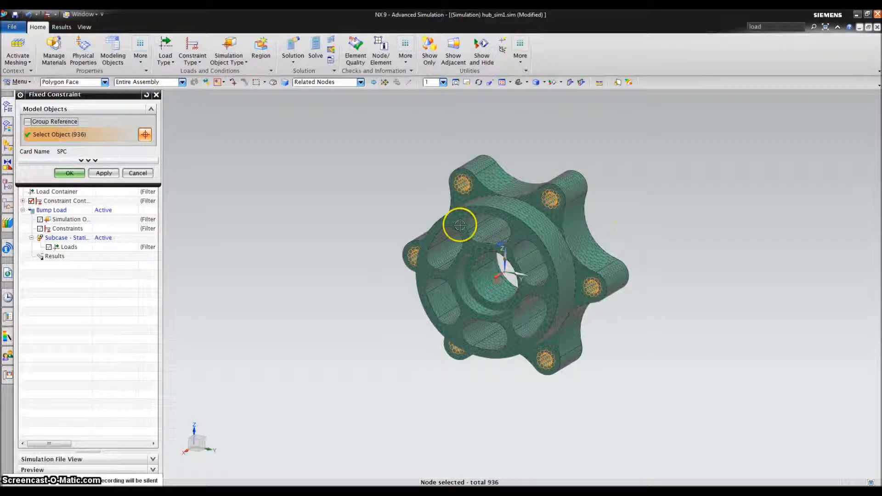
{"action": "left_click", "coordinate": [69, 173]}
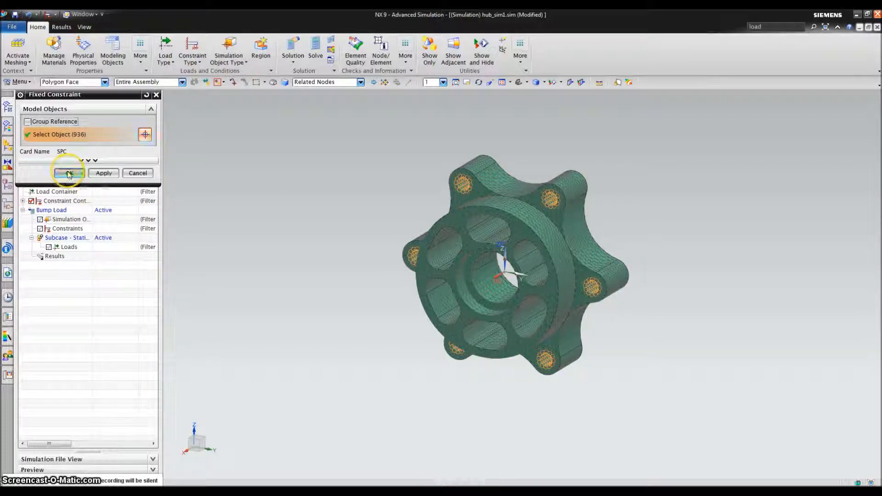
{"action": "scroll", "coordinate": [465, 181], "scroll_direction": "down", "scroll_amount": 6}
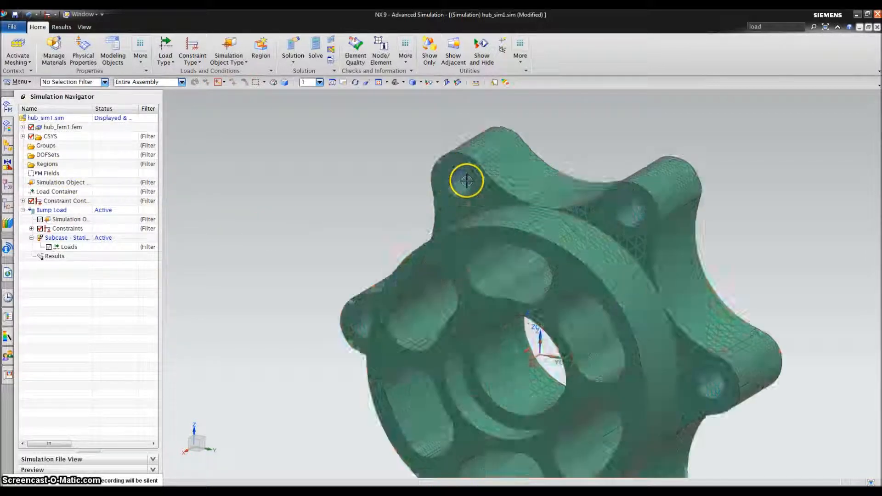
{"action": "scroll", "coordinate": [288, 214], "scroll_direction": "up", "scroll_amount": 6}
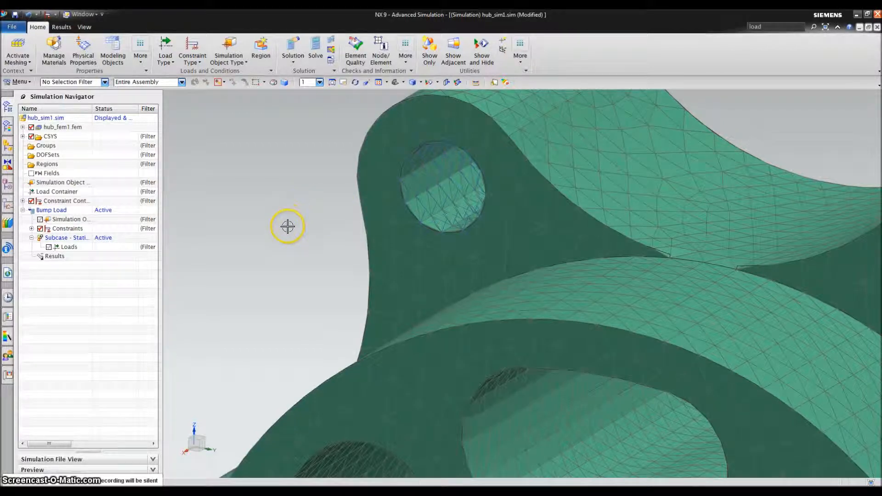
{"action": "scroll", "coordinate": [627, 397], "scroll_direction": "up", "scroll_amount": 1}
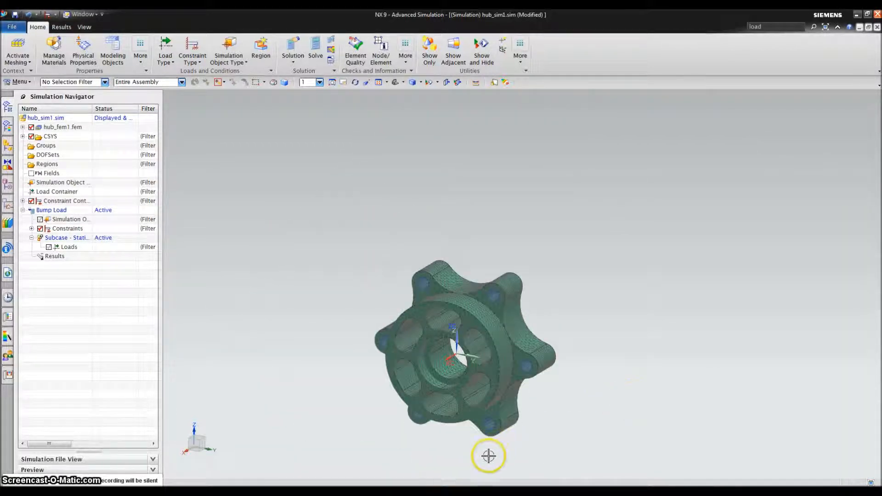
{"action": "scroll", "coordinate": [474, 456], "scroll_direction": "down", "scroll_amount": 3}
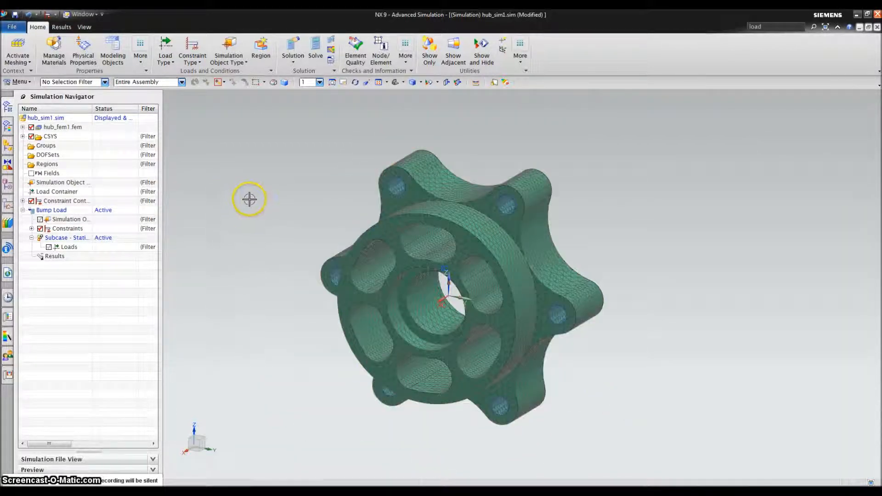
- Start a Bearing load and select the cylindrical polygon face of the hub's central bore as its object
{"action": "left_click", "coordinate": [165, 52]}
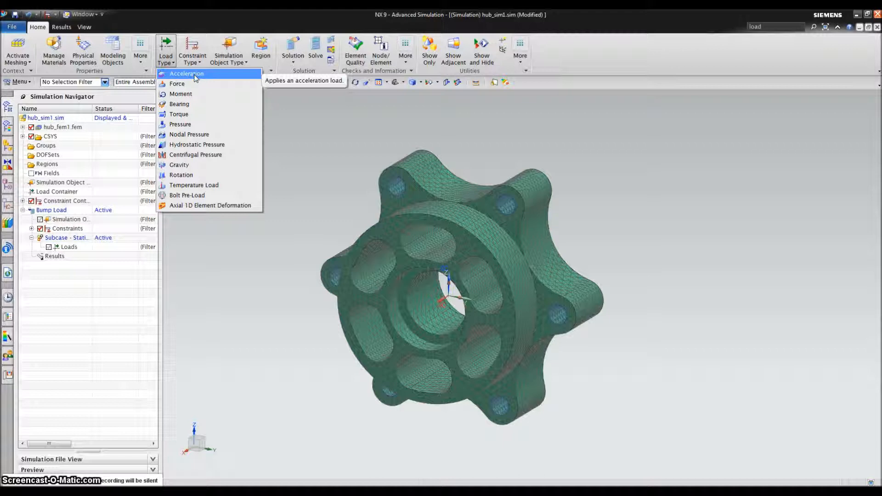
{"action": "left_click", "coordinate": [194, 87]}
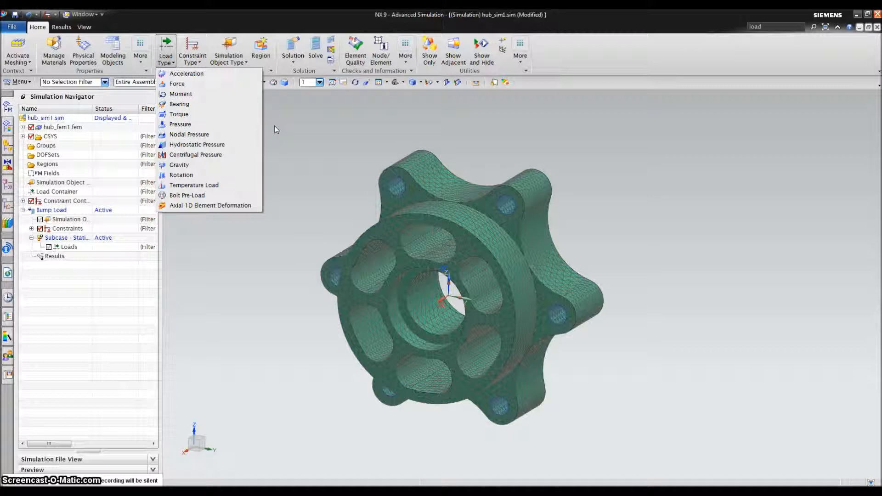
{"action": "middle_click_drag", "start_coordinate": [442, 298], "coordinate": [459, 270]}
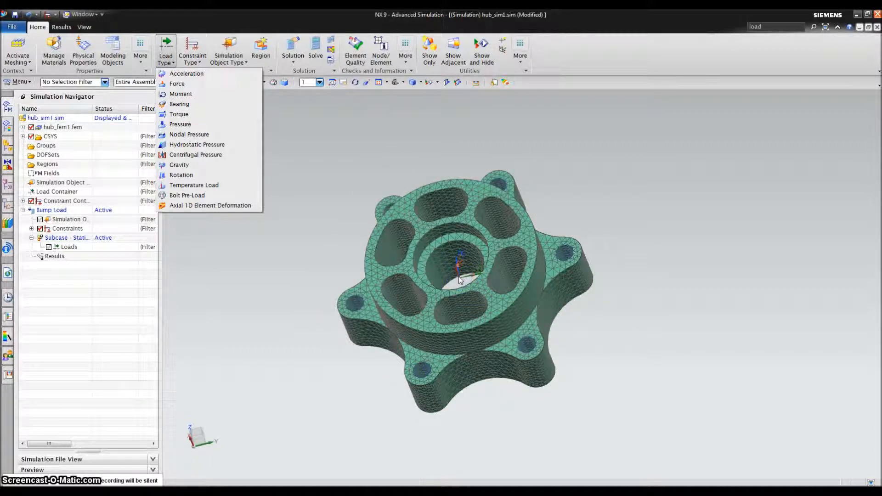
{"action": "middle_click_drag", "start_coordinate": [460, 279], "coordinate": [441, 275]}
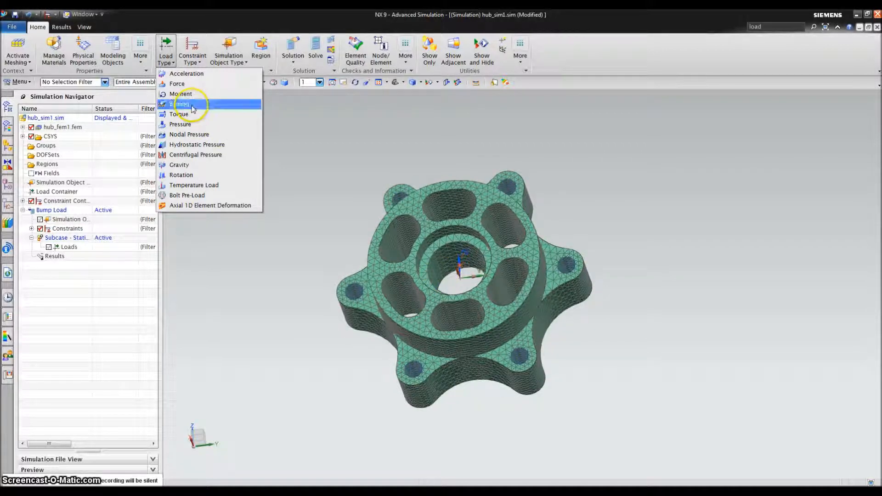
{"action": "middle_click_drag", "start_coordinate": [432, 246], "coordinate": [451, 261]}
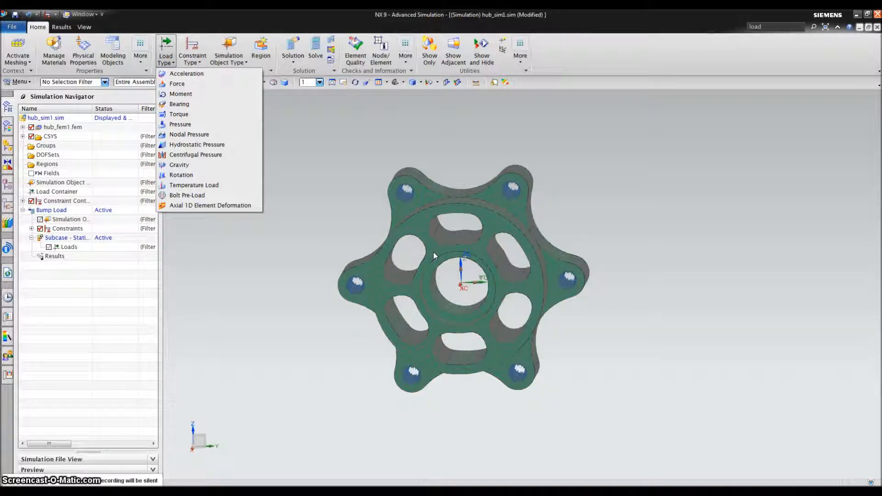
{"action": "middle_click_drag", "start_coordinate": [486, 284], "coordinate": [358, 202]}
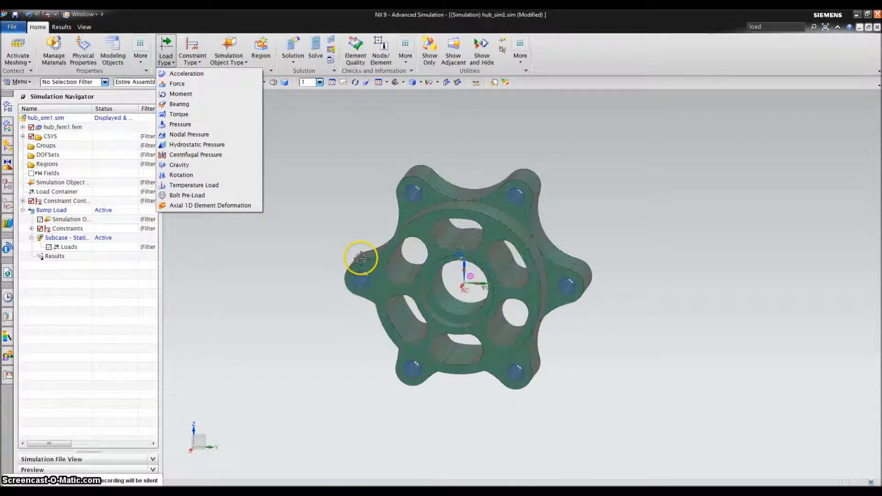
{"action": "left_click", "coordinate": [191, 108]}
{"action": "middle_click_drag", "start_coordinate": [313, 200], "coordinate": [295, 201]}
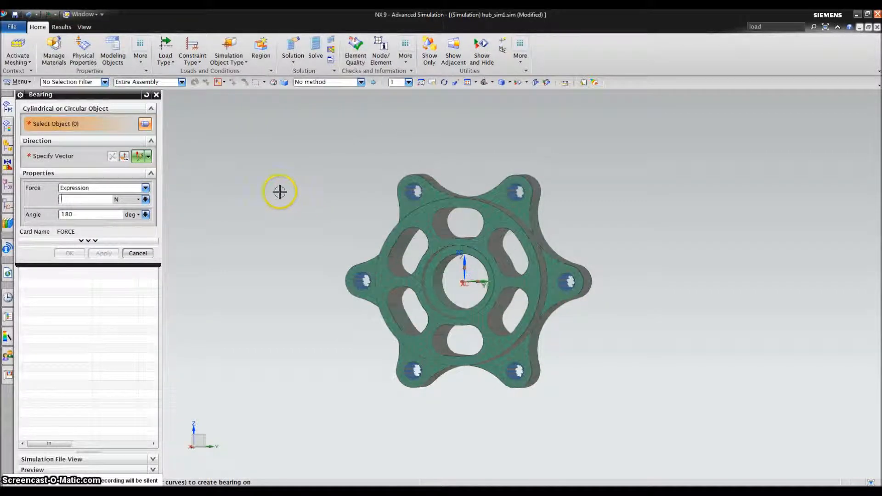
{"action": "left_click", "coordinate": [318, 83]}
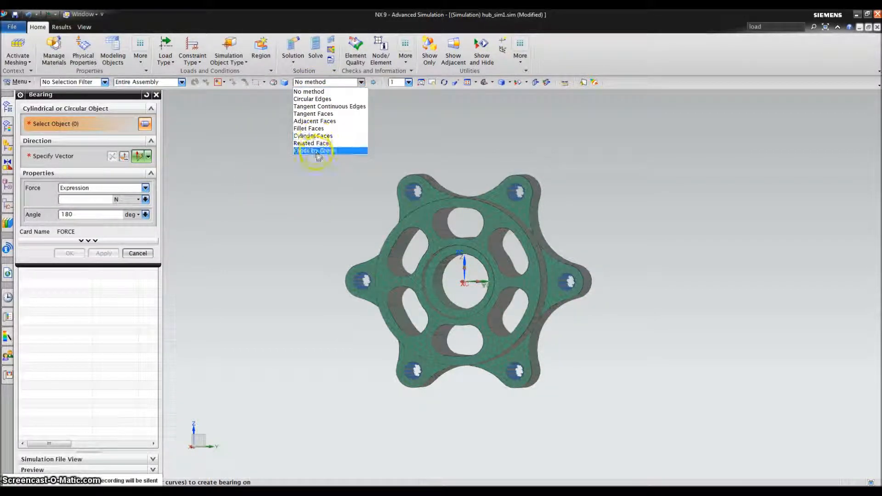
{"action": "left_click", "coordinate": [74, 82]}
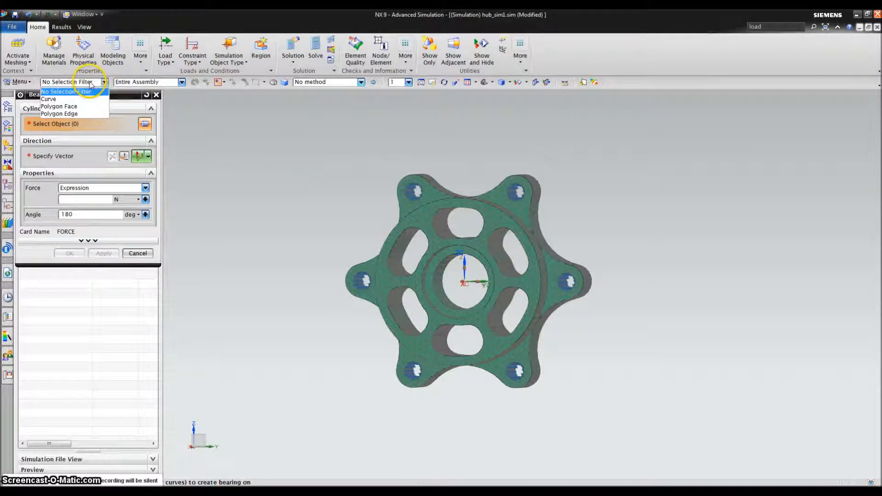
{"action": "left_click", "coordinate": [73, 107]}
{"action": "middle_click_drag", "start_coordinate": [309, 216], "coordinate": [241, 240]}
{"action": "left_click", "coordinate": [452, 259]}
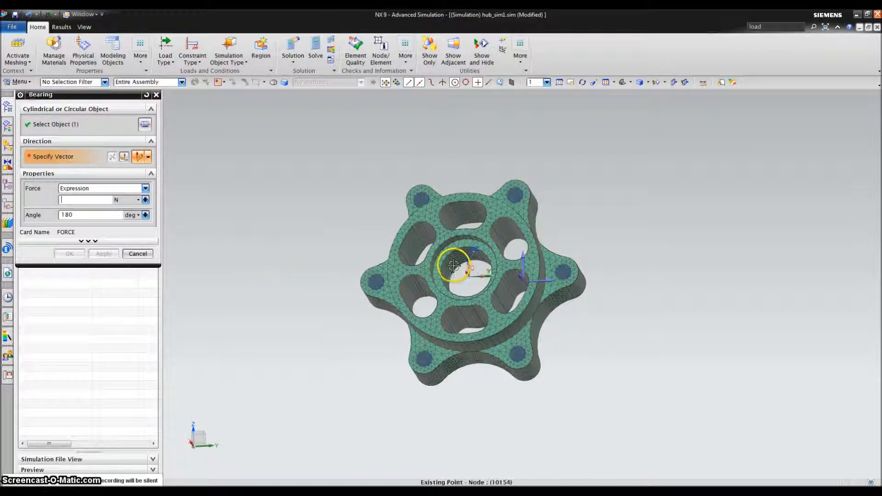
- Set the bearing load's direction vector to the positive Z-axis
{"action": "scroll", "coordinate": [449, 265], "scroll_direction": "up", "scroll_amount": 3}
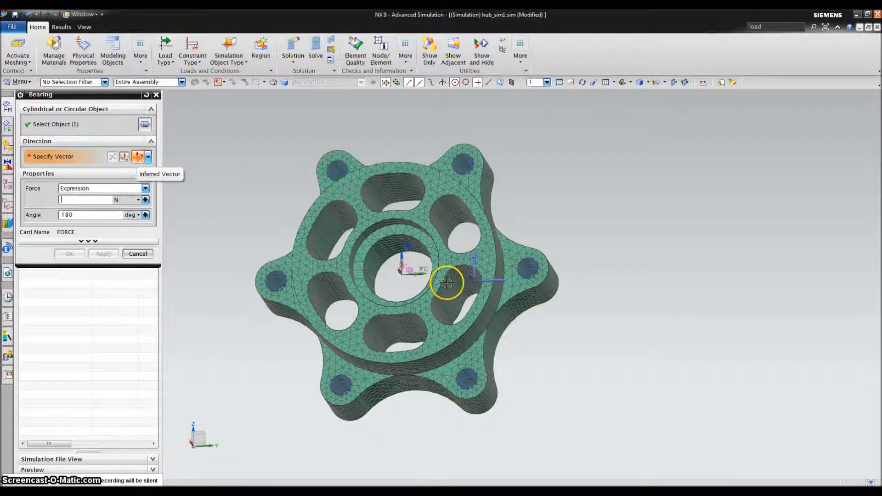
{"action": "middle_click_drag", "start_coordinate": [387, 261], "coordinate": [264, 213]}
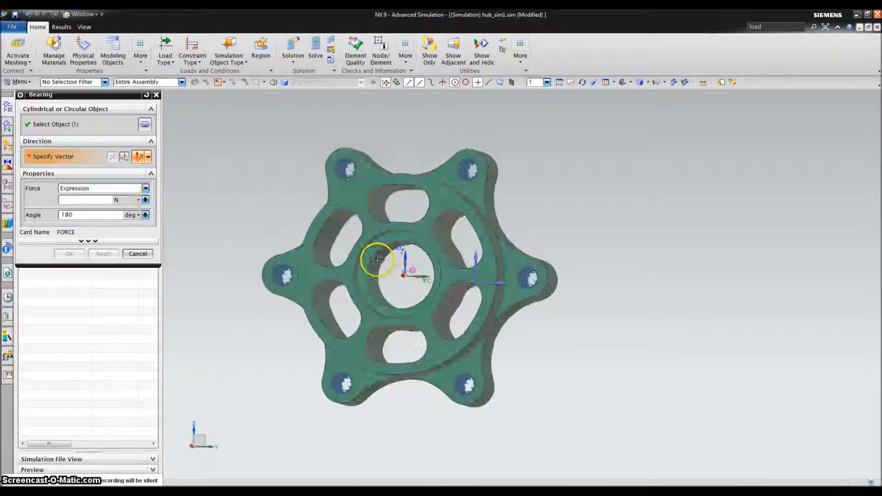
{"action": "middle_click_drag", "start_coordinate": [335, 252], "coordinate": [404, 262]}
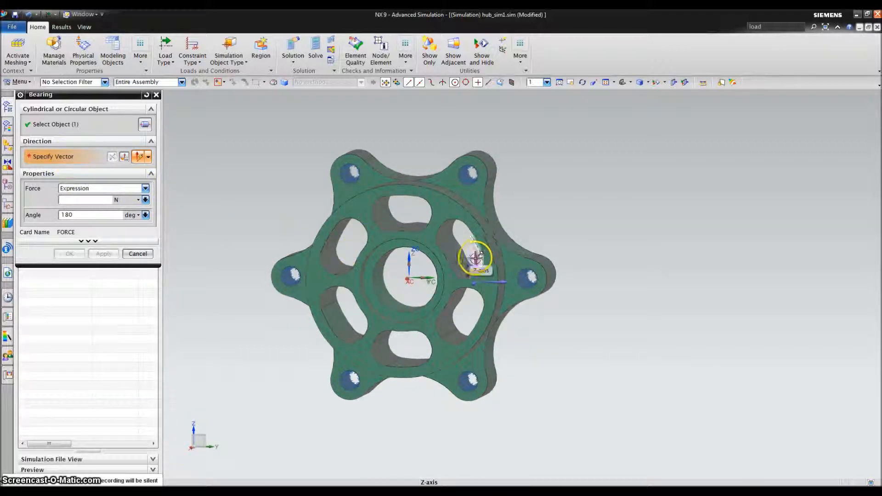
{"action": "middle_click_drag", "start_coordinate": [489, 284], "coordinate": [490, 294]}
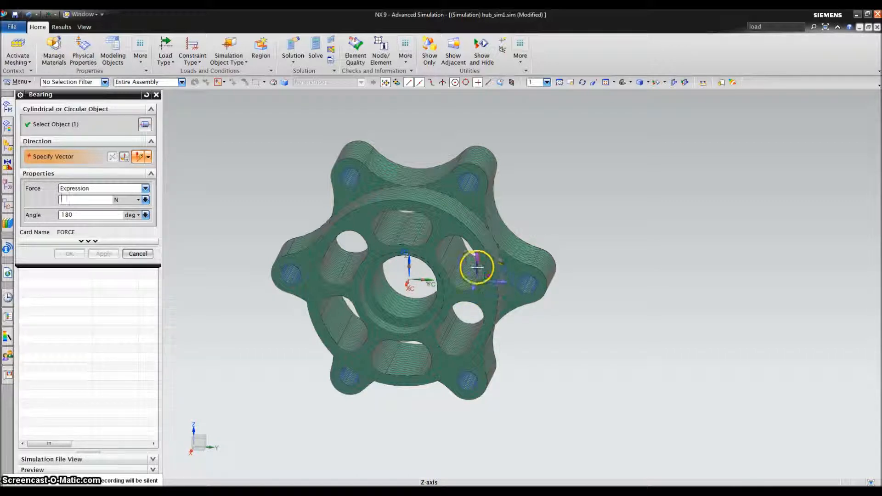
{"action": "middle_click_drag", "start_coordinate": [632, 319], "coordinate": [634, 305]}
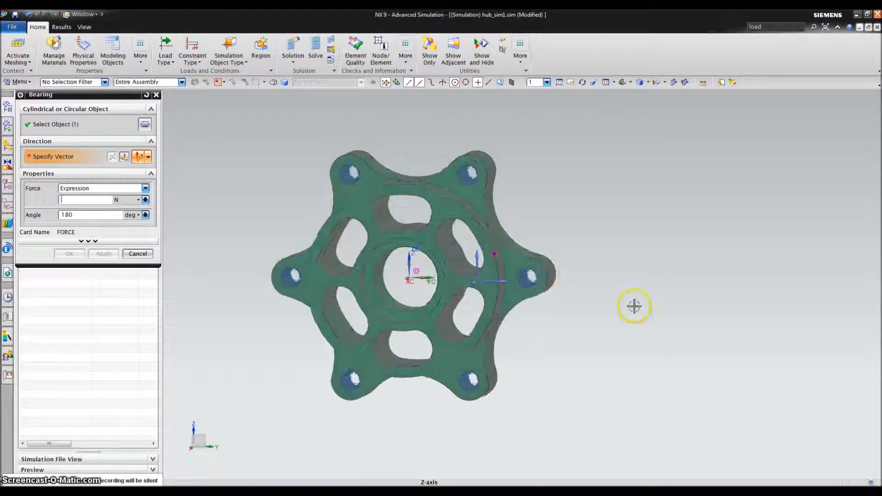
{"action": "middle_click_drag", "start_coordinate": [645, 310], "coordinate": [542, 325]}
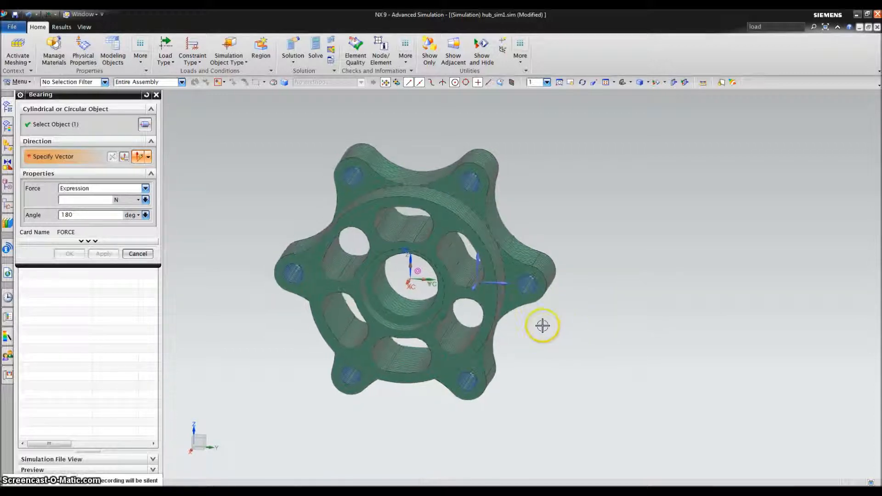
{"action": "left_click", "coordinate": [477, 263]}
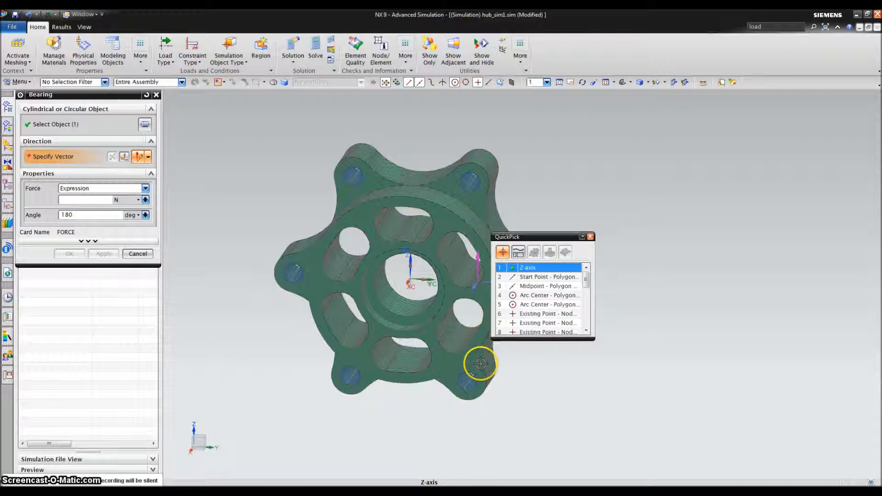
{"action": "left_click", "coordinate": [521, 270]}
{"action": "middle_click_drag", "start_coordinate": [574, 262], "coordinate": [413, 229]}
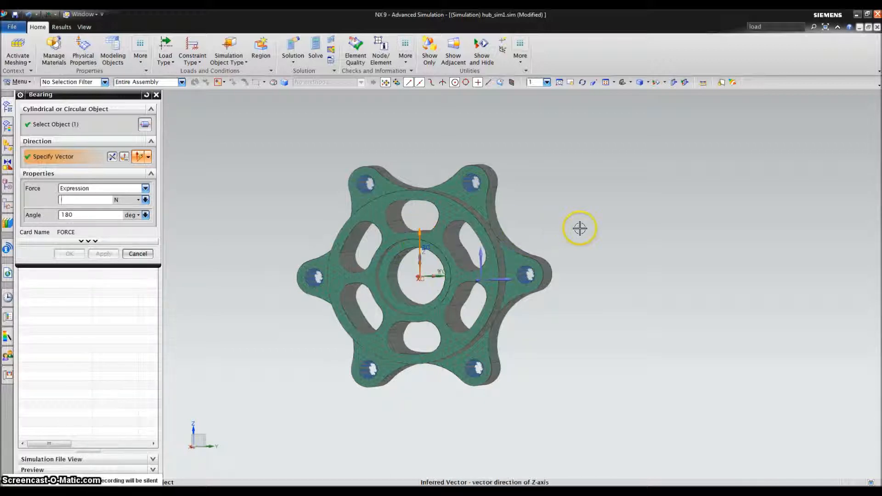
- Set the bearing force to the expression 2*800/4 in lbf and create the load
{"action": "scroll", "coordinate": [578, 226], "scroll_direction": "up", "scroll_amount": 1}
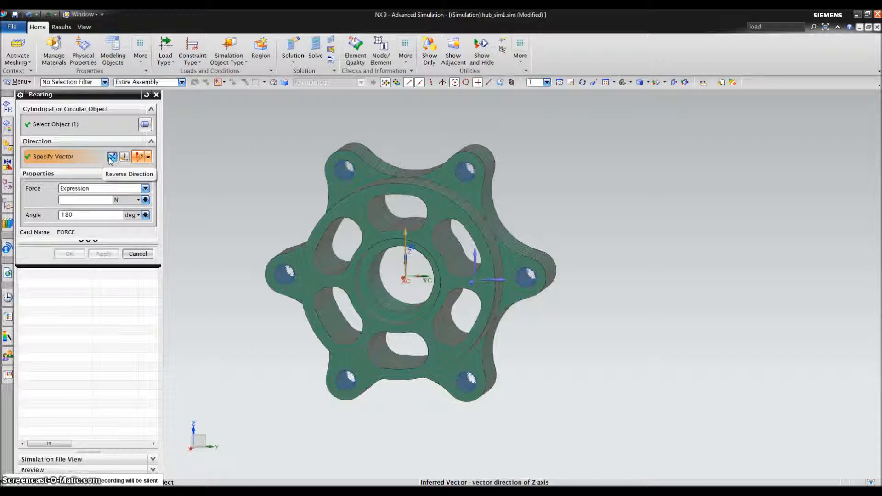
{"action": "left_click", "coordinate": [99, 197]}
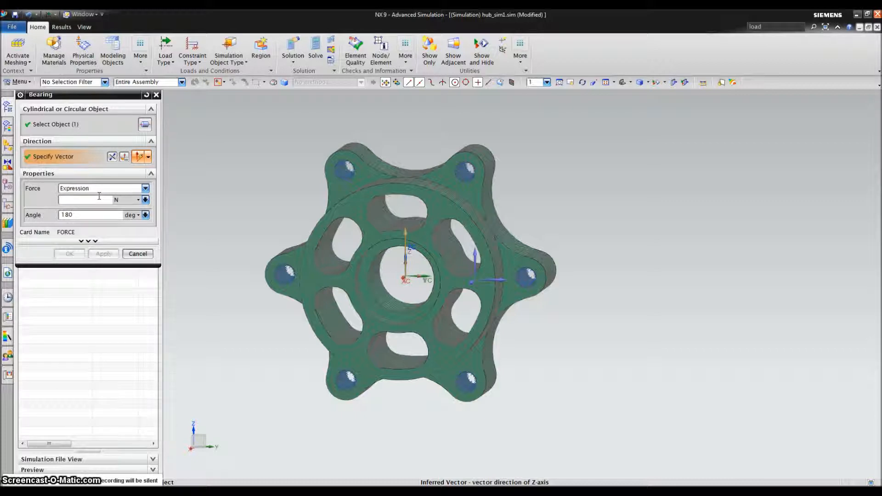
{"action": "type", "text": "800/4"}
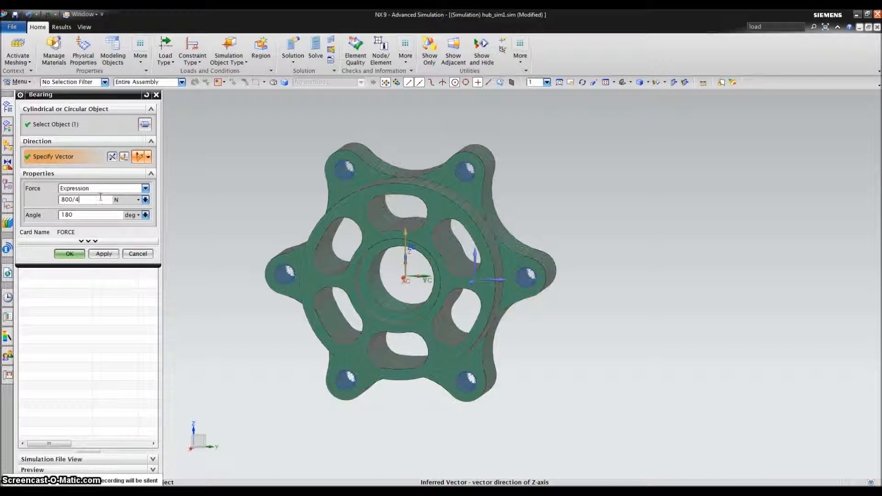
{"action": "left_click", "coordinate": [61, 199]}
{"action": "type", "text": "2*"}
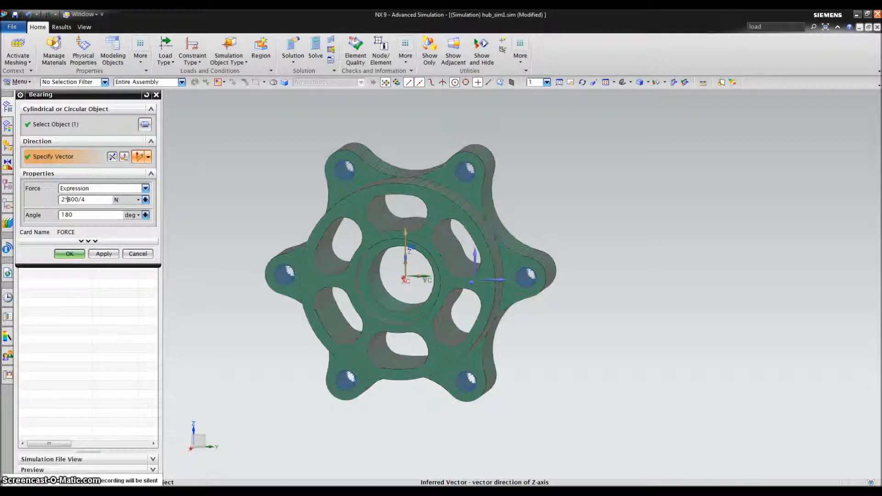
{"action": "left_click", "coordinate": [123, 202]}
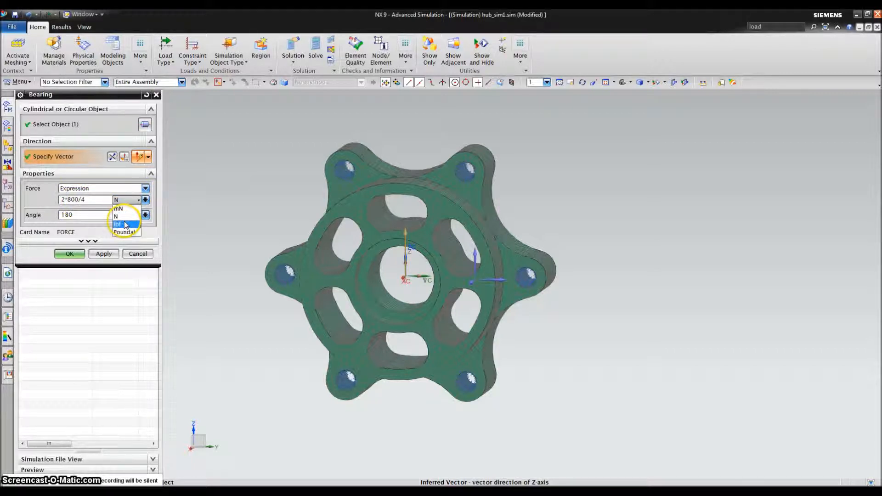
{"action": "left_click", "coordinate": [125, 224]}
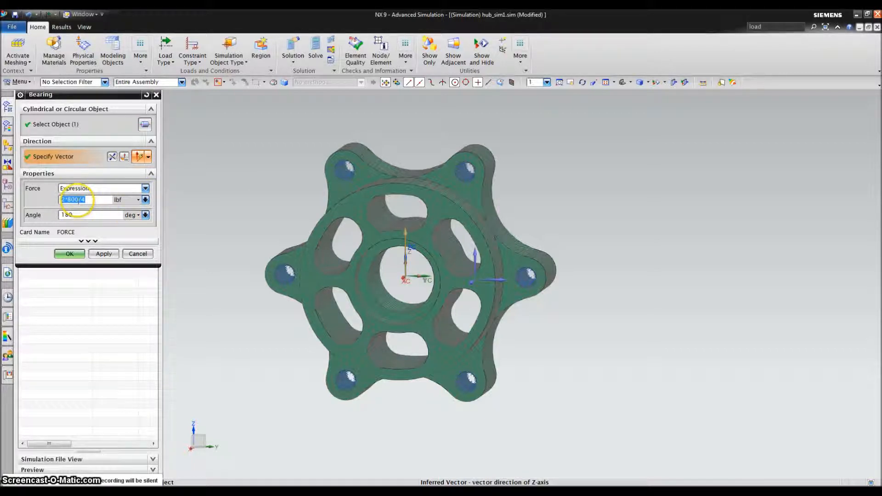
{"action": "left_click", "coordinate": [66, 200]}
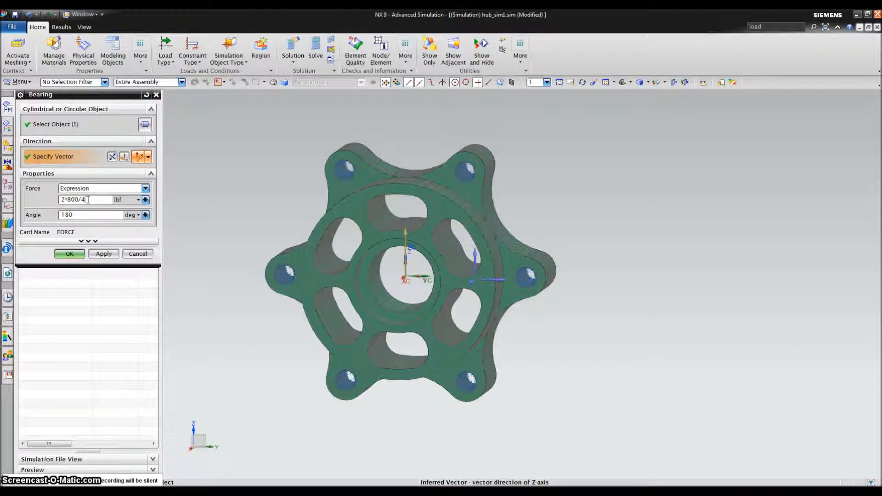
{"action": "left_click", "coordinate": [69, 256]}
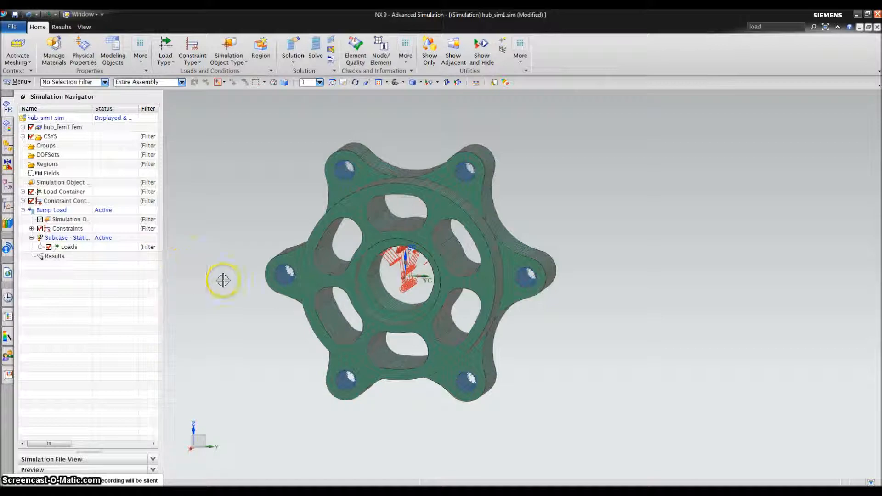
- Examine the direction and distribution of the bearing load arrows inside the hub's central bore
{"action": "scroll", "coordinate": [524, 296], "scroll_direction": "up", "scroll_amount": 2}
{"action": "middle_click_drag", "start_coordinate": [524, 296], "coordinate": [525, 296]}
{"action": "scroll", "coordinate": [525, 297], "scroll_direction": "up", "scroll_amount": 3}
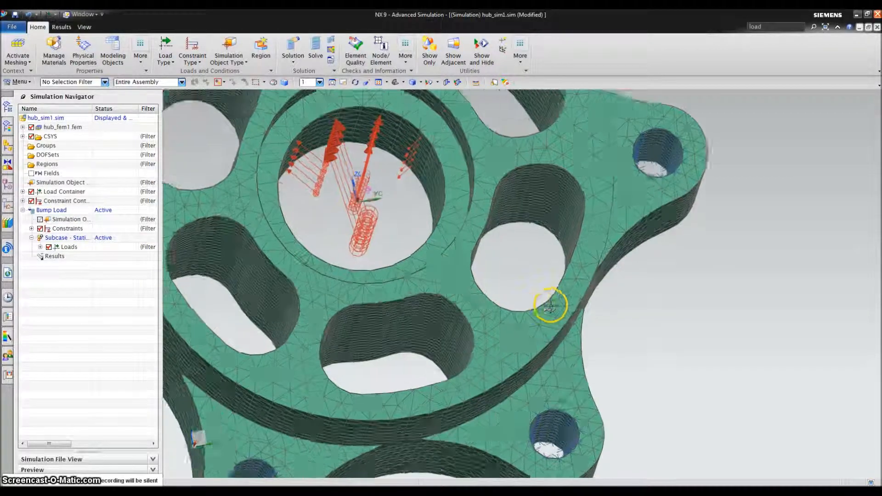
{"action": "scroll", "coordinate": [550, 305], "scroll_direction": "up", "scroll_amount": 3}
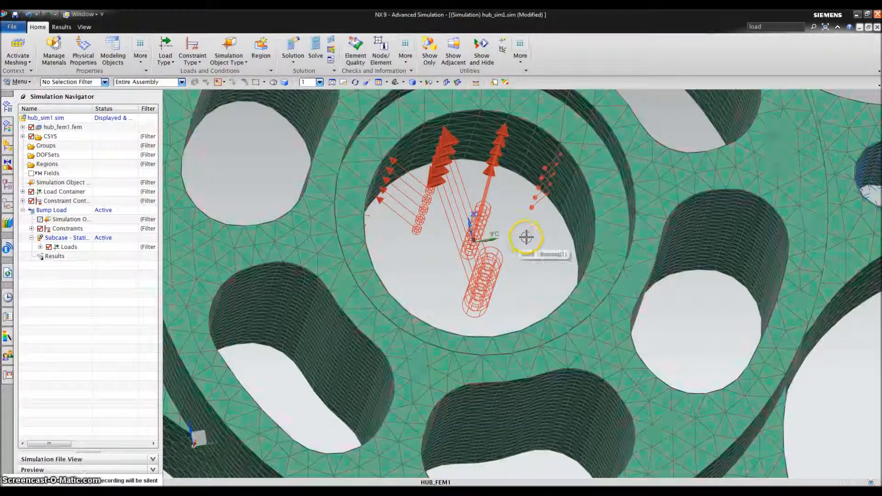
{"action": "scroll", "coordinate": [526, 236], "scroll_direction": "down", "scroll_amount": 5}
{"action": "middle_click_drag", "start_coordinate": [527, 237], "coordinate": [549, 256]}
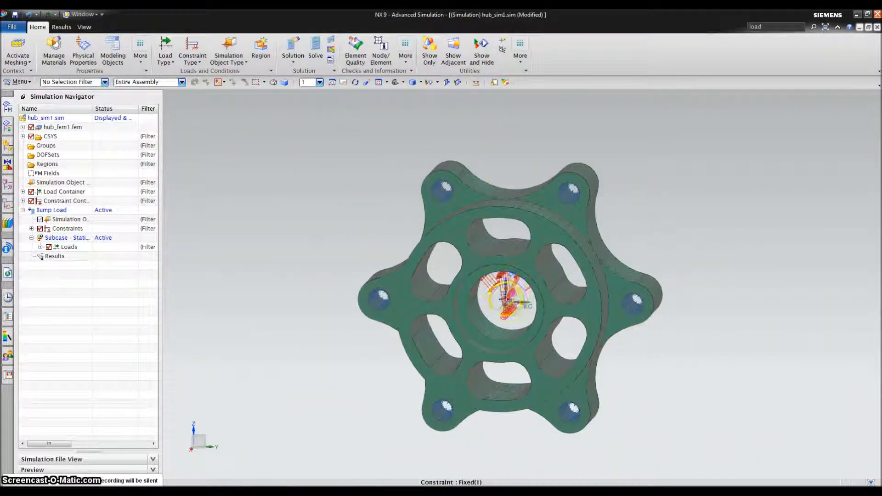
{"action": "scroll", "coordinate": [299, 206], "scroll_direction": "up", "scroll_amount": 2}
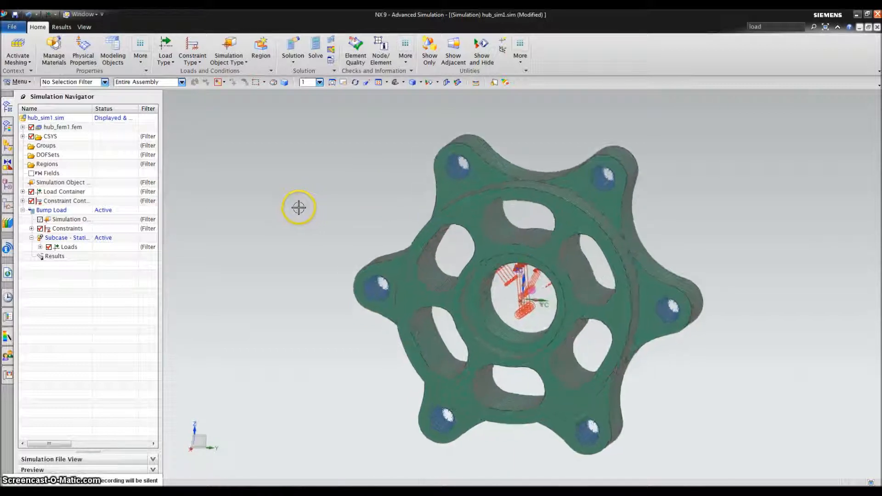
{"action": "scroll", "coordinate": [298, 208], "scroll_direction": "down", "scroll_amount": 1}
{"action": "middle_click_drag", "start_coordinate": [297, 209], "coordinate": [297, 209]}
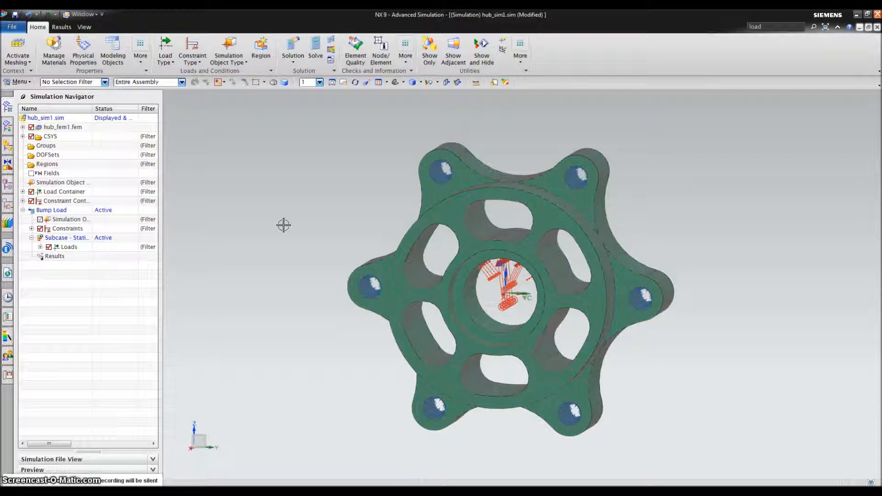
- Solve the Bump Load solution with the model setup check on, and close the solution monitor and information windows when the job finishes
{"action": "left_click", "coordinate": [318, 50]}
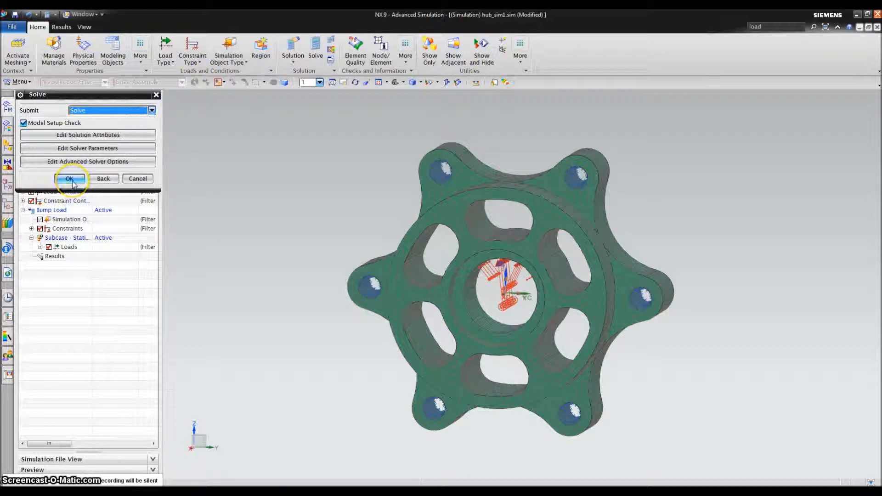
{"action": "left_click", "coordinate": [70, 180]}
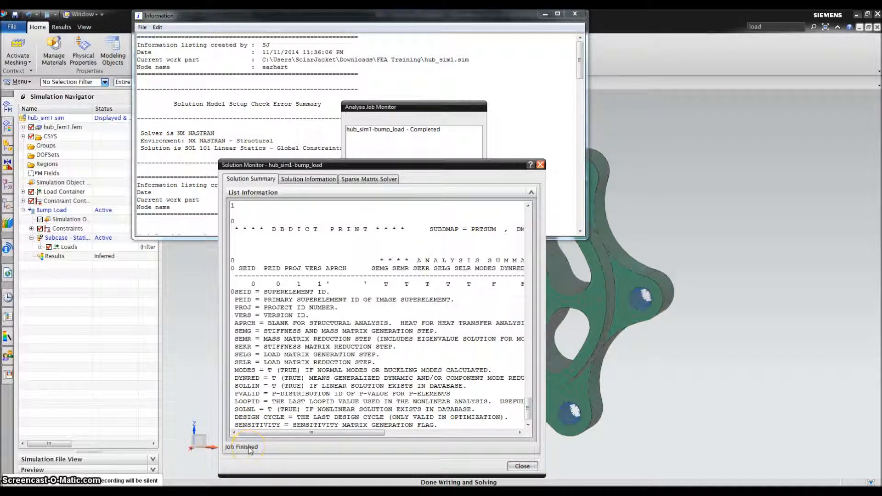
{"action": "key", "text": "ctrl+shift+Escape"}
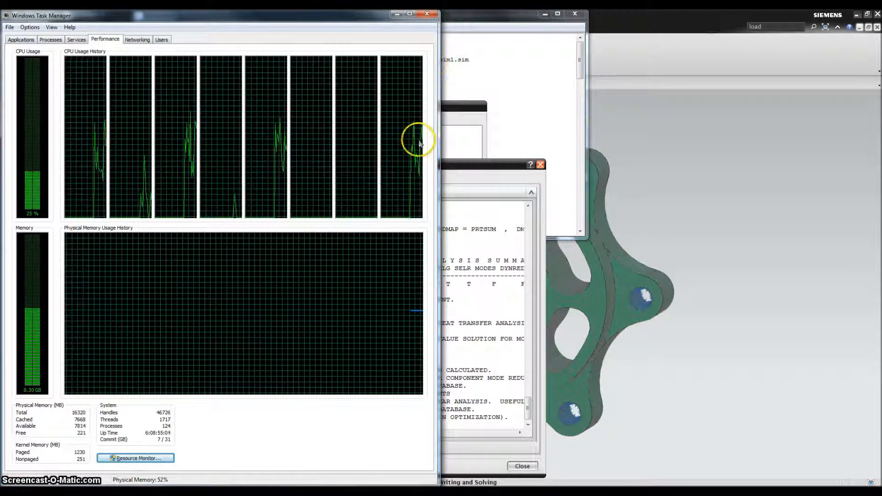
{"action": "left_click", "coordinate": [427, 13]}
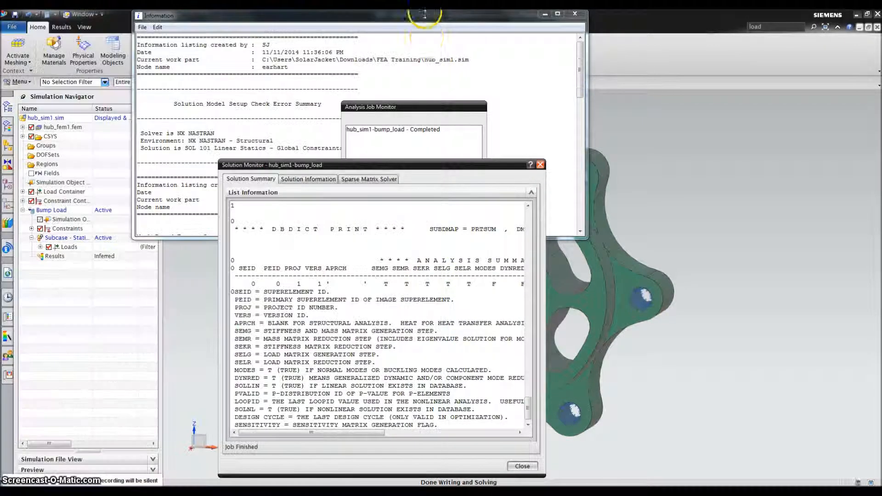
{"action": "left_click", "coordinate": [523, 465]}
{"action": "left_click", "coordinate": [447, 252]}
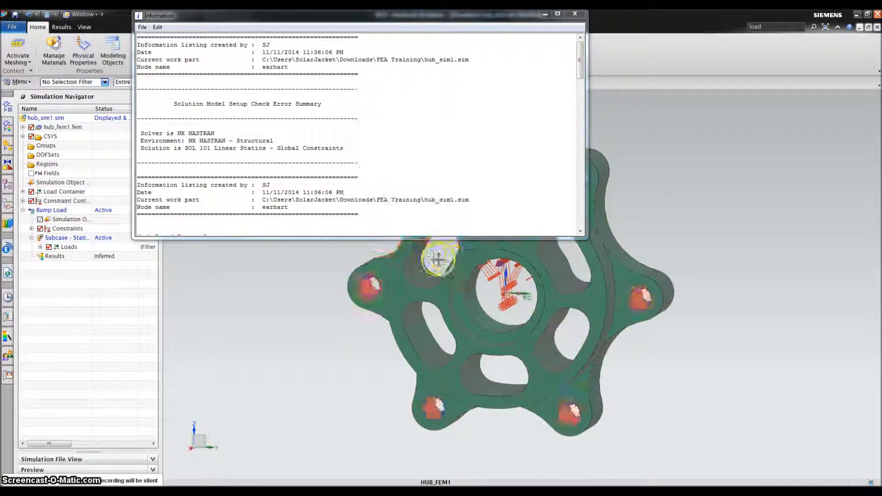
{"action": "left_click", "coordinate": [575, 14]}
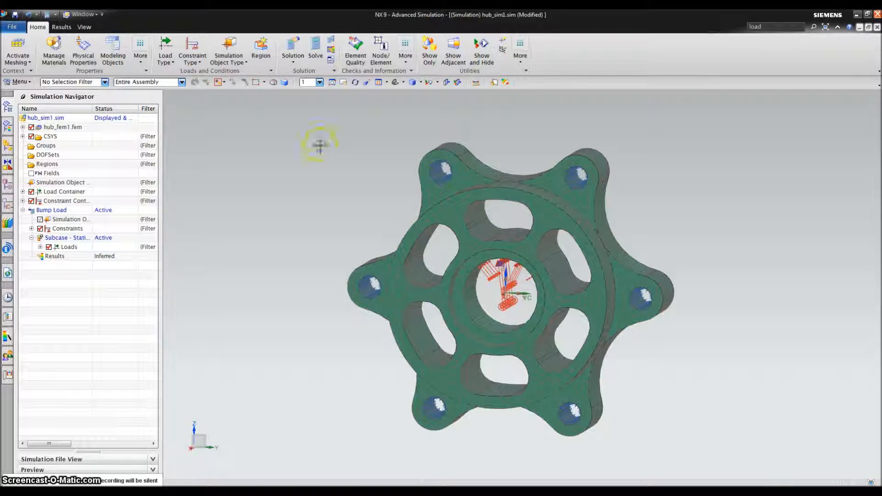
- Load the Bump Load results in post processing and plot the elemental Von-Mises stress on the hub
{"action": "left_click", "coordinate": [8, 126]}
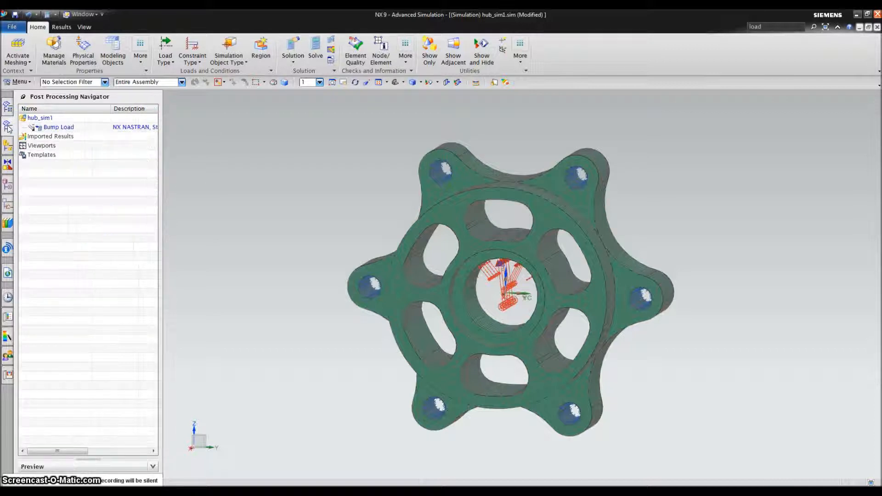
{"action": "double_click", "coordinate": [58, 127]}
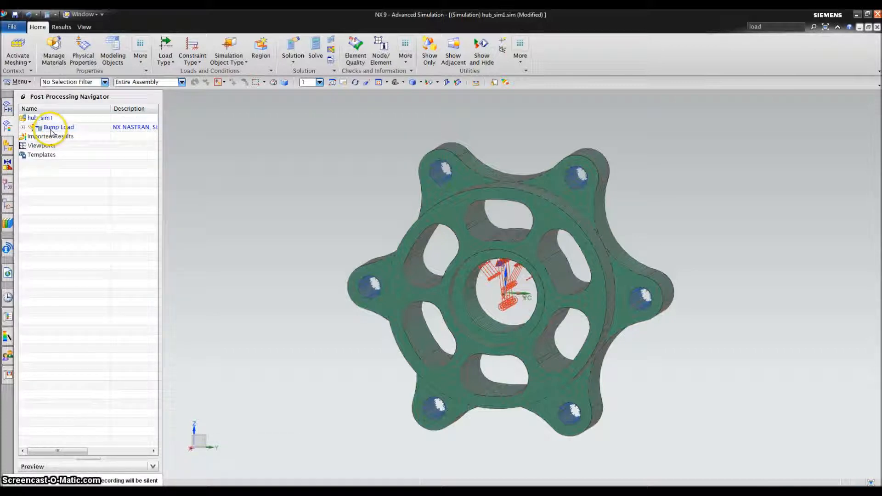
{"action": "left_click", "coordinate": [23, 127]}
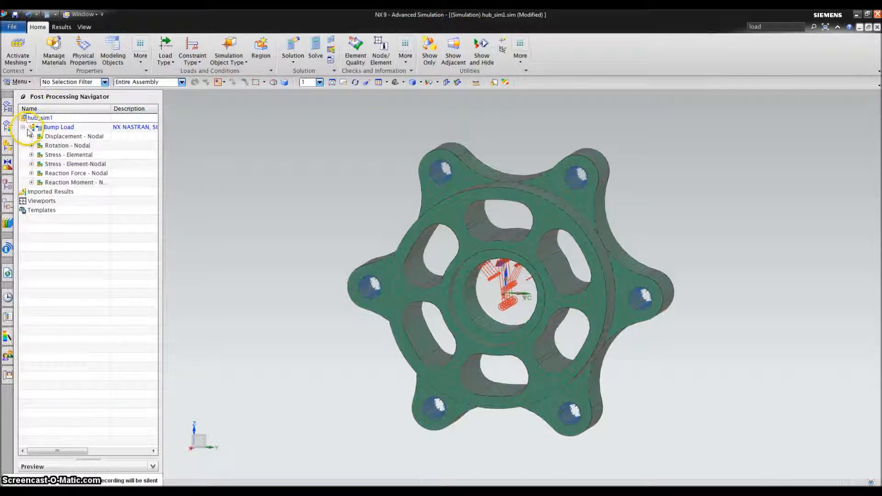
{"action": "left_click", "coordinate": [71, 156]}
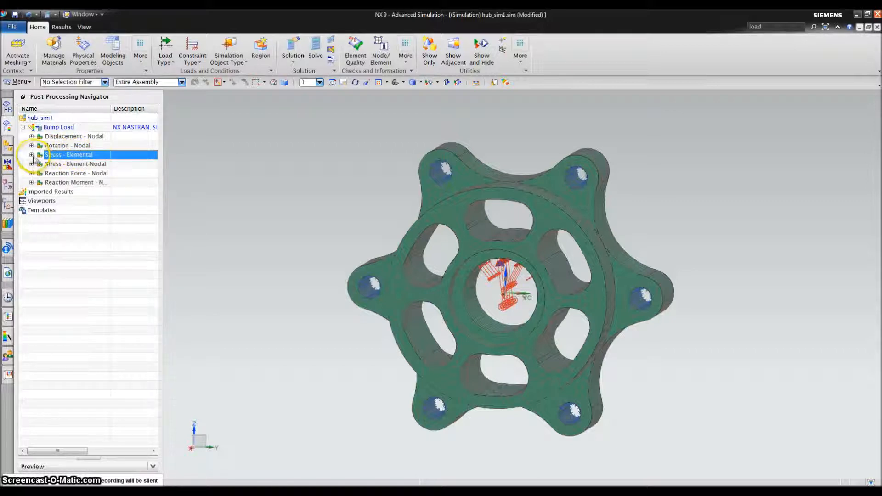
{"action": "double_click", "coordinate": [64, 157]}
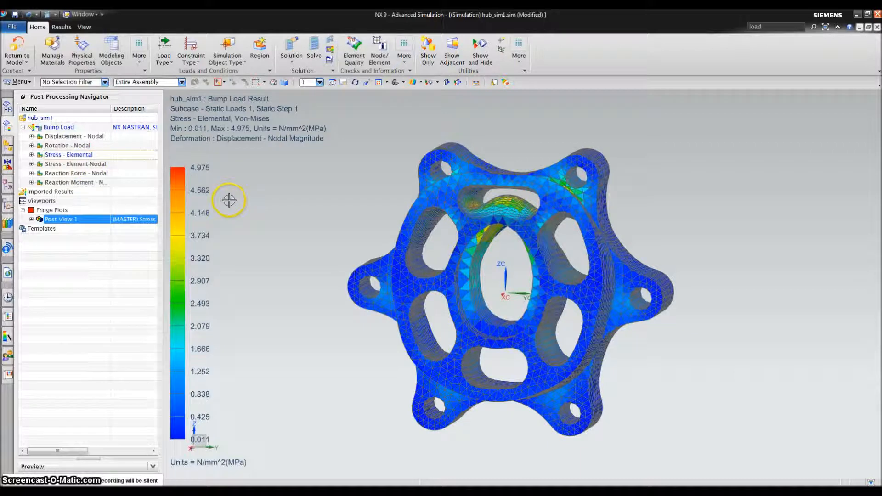
- Examine the stress distribution and deformed shape around the hub's bore, upper slot and bolt holes from several angles
{"action": "middle_click_drag", "start_coordinate": [229, 200], "coordinate": [229, 200]}
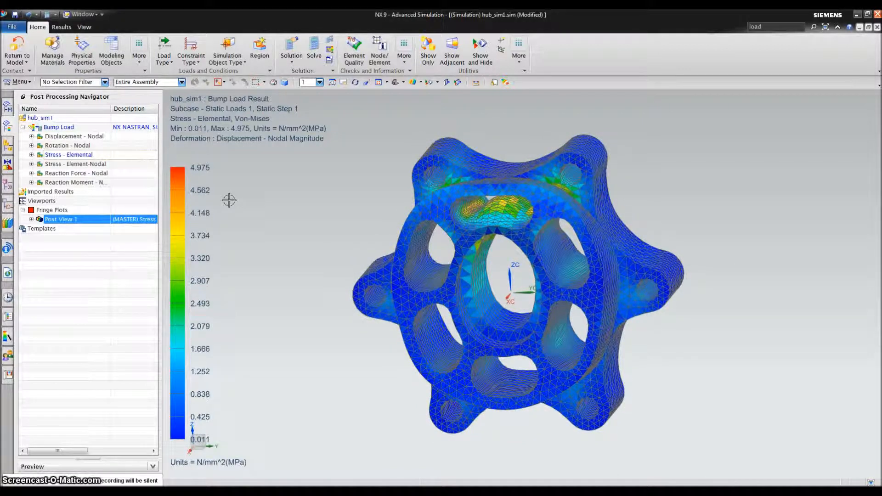
{"action": "middle_click_drag", "start_coordinate": [229, 201], "coordinate": [228, 201]}
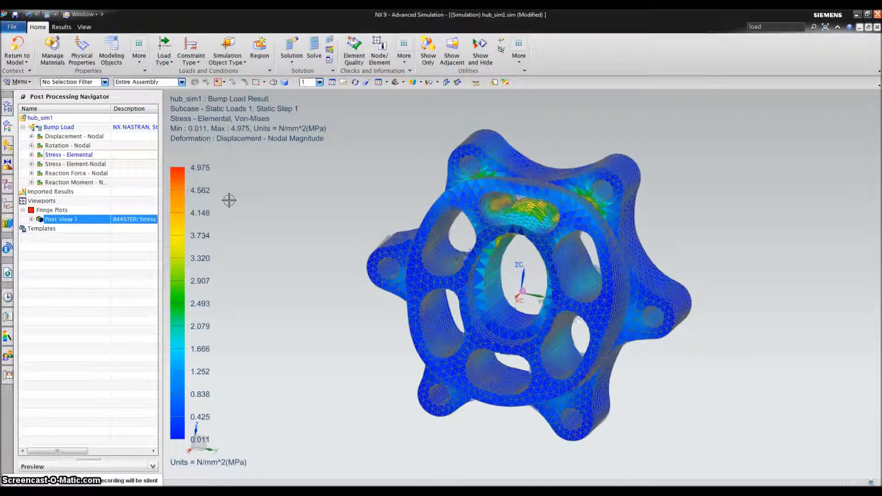
{"action": "middle_click_drag", "start_coordinate": [234, 198], "coordinate": [242, 202]}
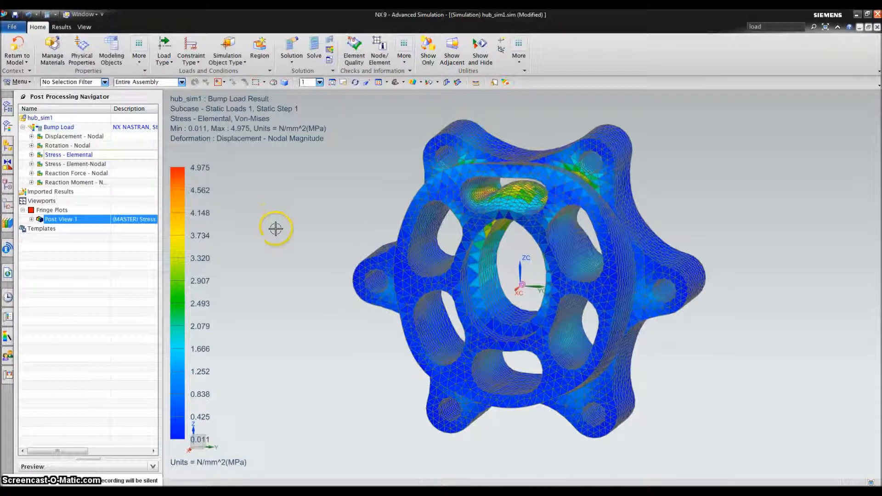
{"action": "middle_click_drag", "start_coordinate": [365, 200], "coordinate": [365, 197]}
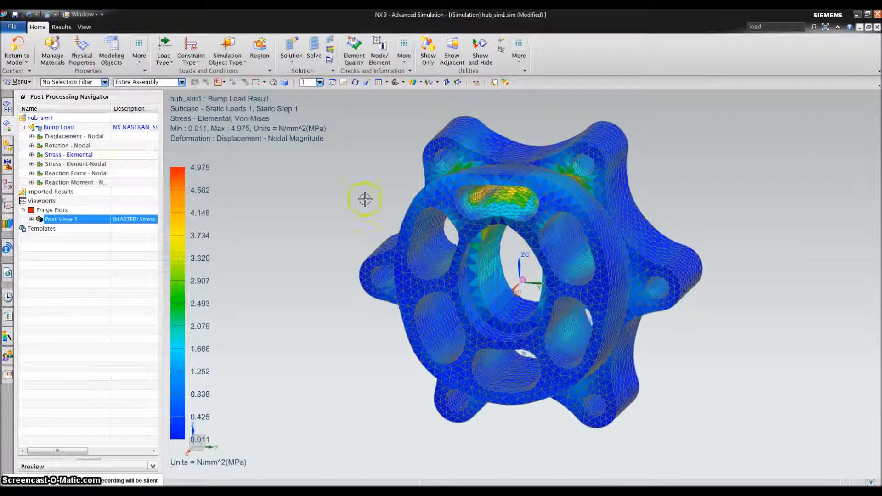
{"action": "middle_click_drag", "start_coordinate": [485, 350], "coordinate": [601, 250]}
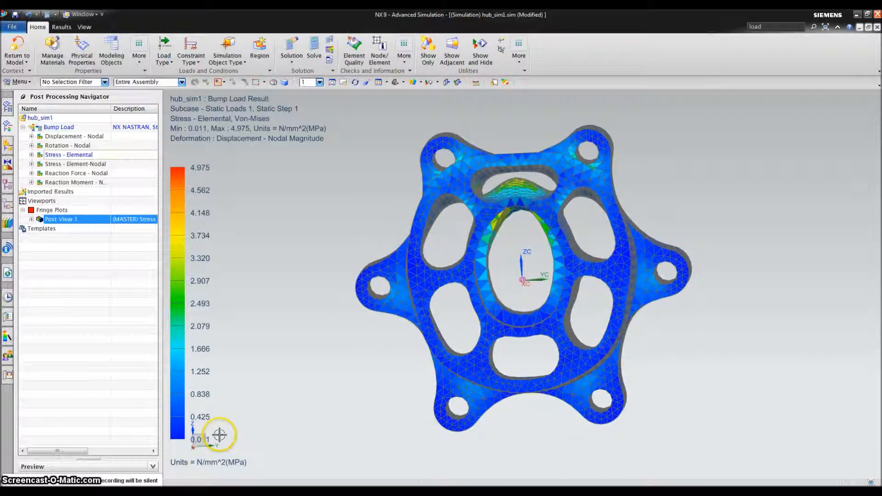
{"action": "middle_click_drag", "start_coordinate": [191, 451], "coordinate": [237, 294]}
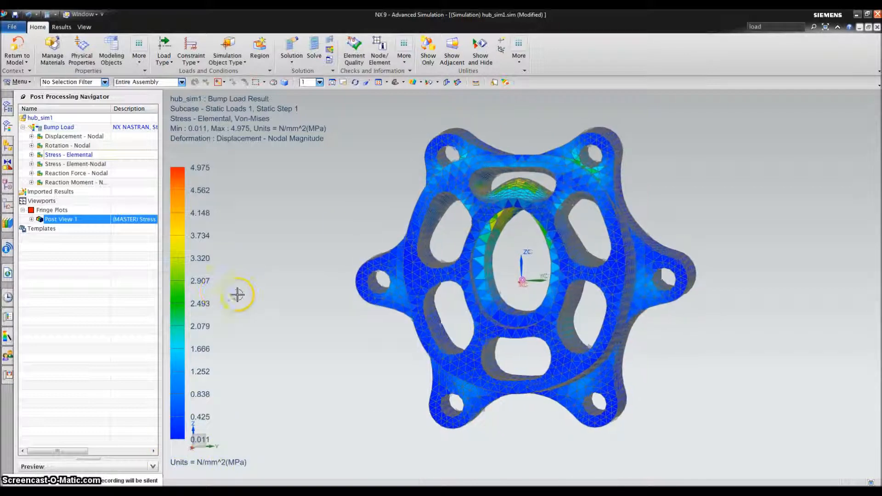
{"action": "mouse_move", "coordinate": [511, 216]}
{"action": "middle_mouse_down"}
{"action": "mouse_move", "coordinate": [527, 208]}
{"action": "mouse_move", "coordinate": [524, 193]}
{"action": "mouse_move", "coordinate": [516, 222]}
{"action": "mouse_move", "coordinate": [503, 202]}
{"action": "middle_mouse_up"}
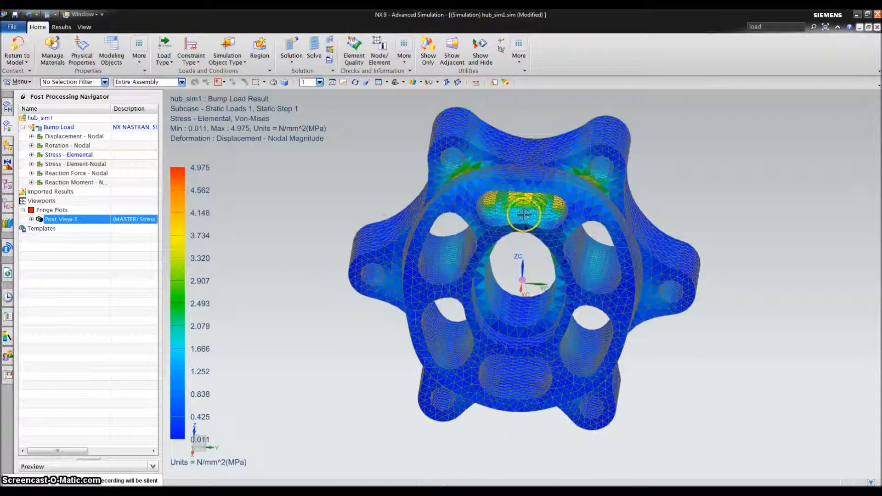
{"action": "mouse_move", "coordinate": [525, 193]}
{"action": "middle_mouse_down"}
{"action": "mouse_move", "coordinate": [506, 190]}
{"action": "mouse_move", "coordinate": [528, 183]}
{"action": "mouse_move", "coordinate": [517, 184]}
{"action": "middle_mouse_up"}
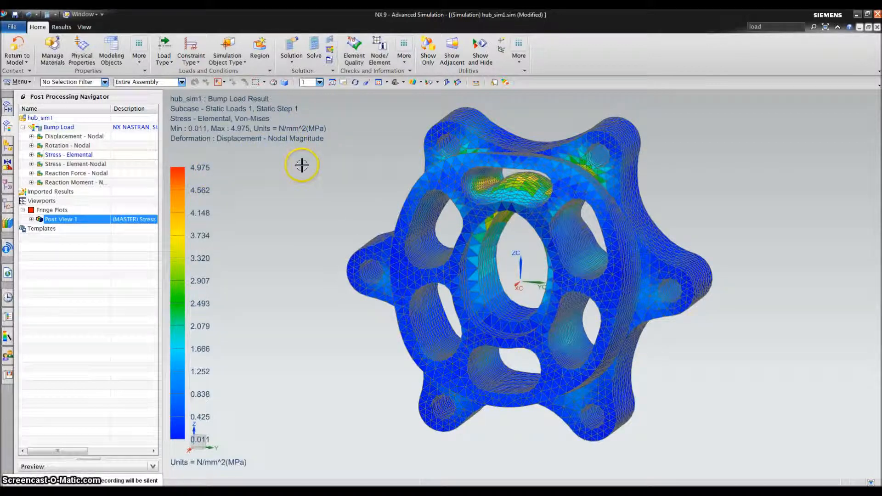
{"action": "scroll", "coordinate": [301, 166], "scroll_direction": "down", "scroll_amount": 2}
{"action": "scroll", "coordinate": [224, 231], "scroll_direction": "up", "scroll_amount": 1}
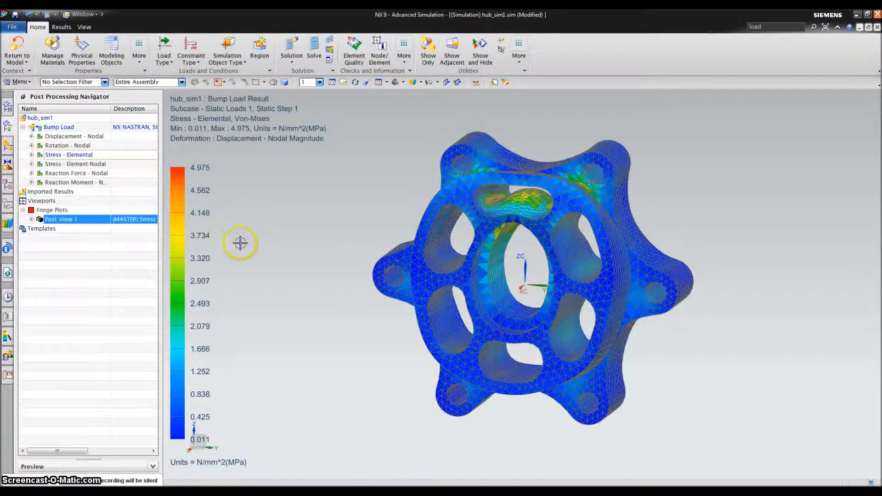
- Turn on the Maximum annotation for Post View 1 and inspect the marked peak stress location on the hub
{"action": "left_click", "coordinate": [31, 219]}
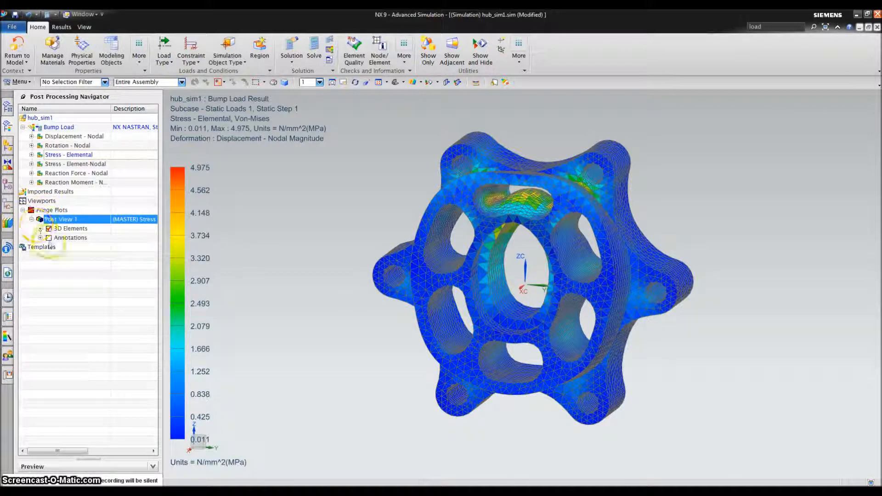
{"action": "left_click", "coordinate": [40, 237]}
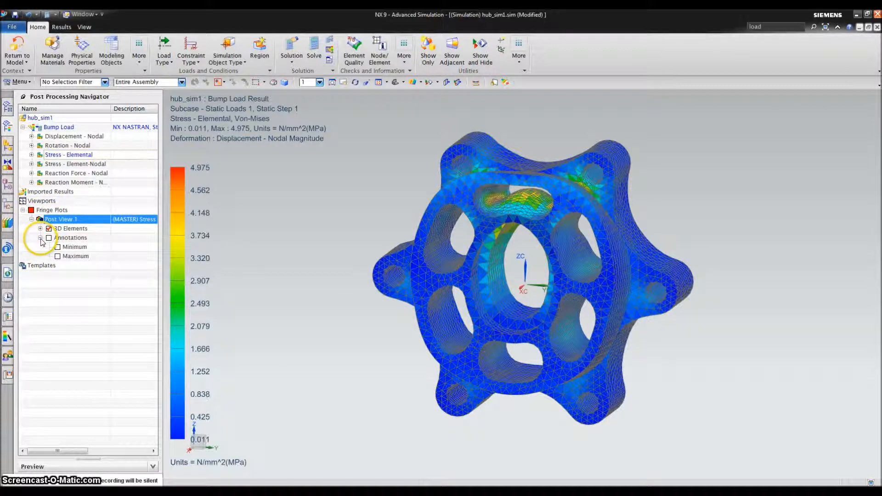
{"action": "left_click", "coordinate": [58, 256]}
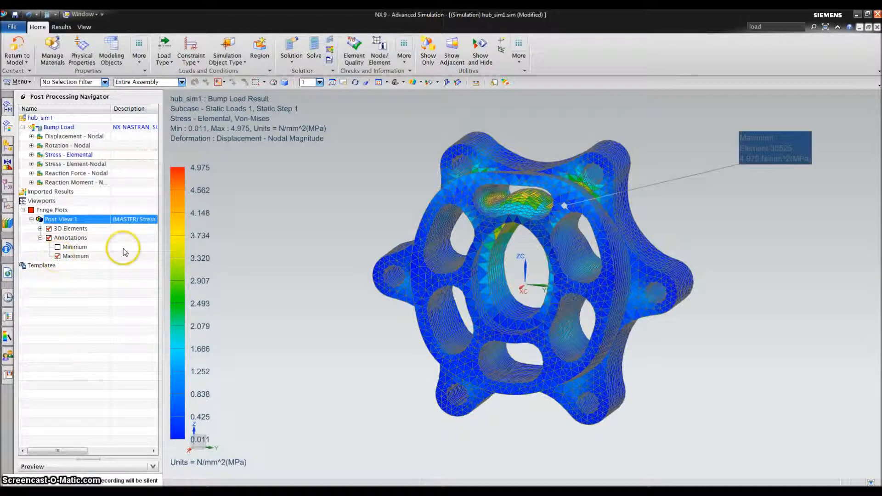
{"action": "mouse_move", "coordinate": [345, 211]}
{"action": "middle_mouse_down"}
{"action": "mouse_move", "coordinate": [334, 223]}
{"action": "mouse_move", "coordinate": [429, 211]}
{"action": "middle_mouse_up"}
{"action": "scroll", "coordinate": [427, 210], "scroll_direction": "up", "scroll_amount": 6}
{"action": "scroll", "coordinate": [429, 211], "scroll_direction": "up", "scroll_amount": 1}
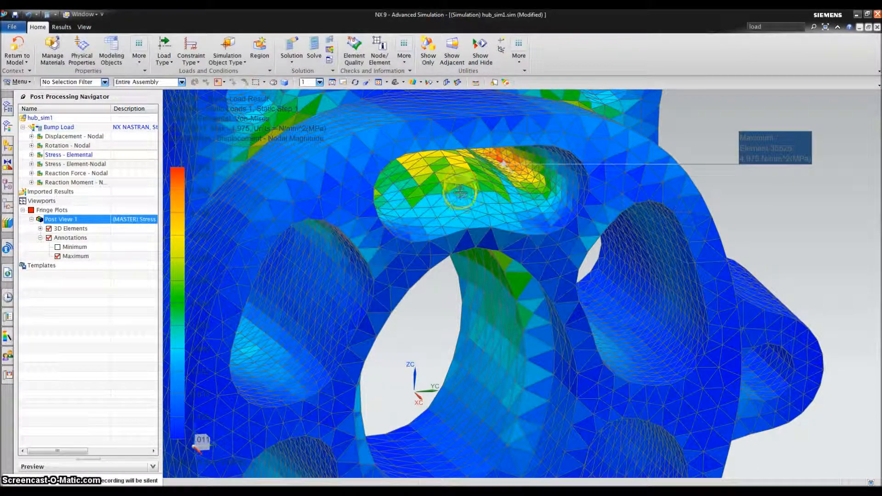
{"action": "scroll", "coordinate": [455, 198], "scroll_direction": "down", "scroll_amount": 5}
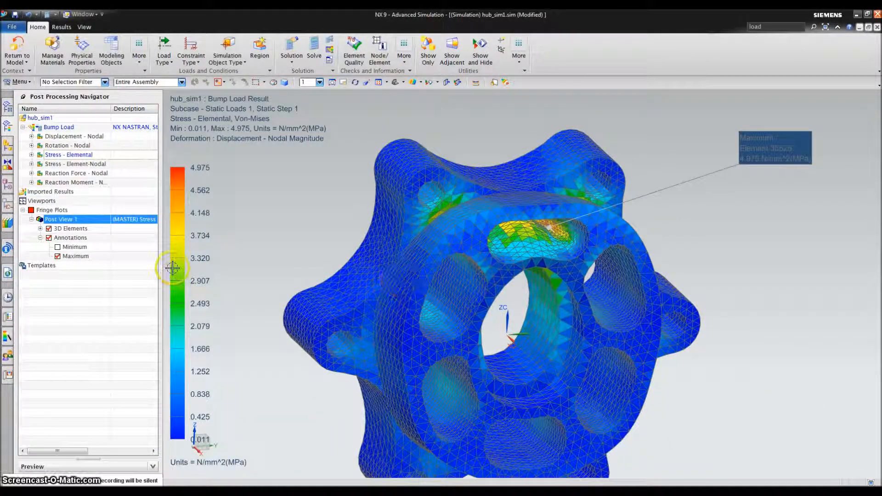
- Edit Post View 1 to hide the mesh edges in the primary display of the stress plot
{"action": "right_click", "coordinate": [61, 224]}
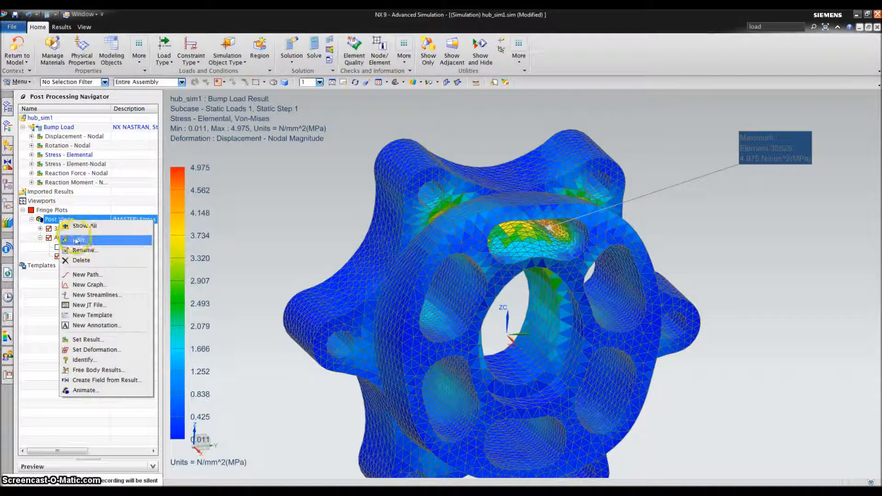
{"action": "left_click", "coordinate": [79, 232]}
{"action": "left_click", "coordinate": [91, 107]}
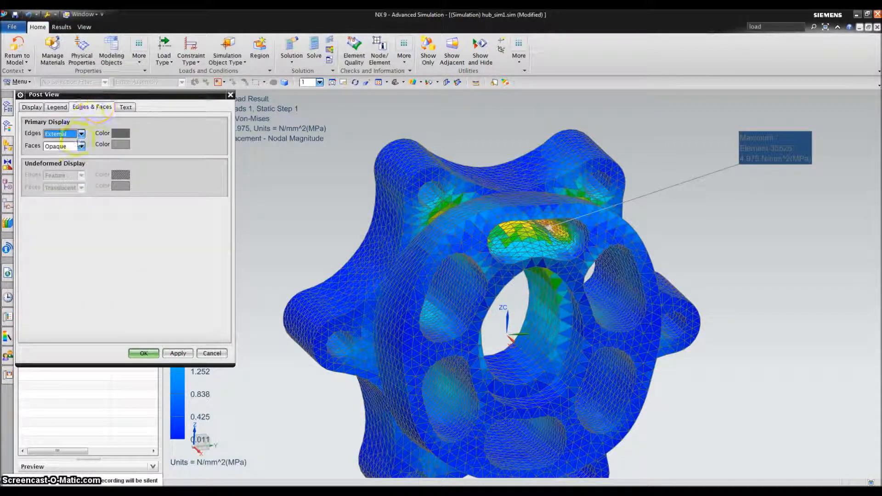
{"action": "left_click", "coordinate": [79, 134]}
{"action": "left_click", "coordinate": [62, 168]}
{"action": "left_click", "coordinate": [80, 146]}
{"action": "left_click", "coordinate": [59, 173]}
{"action": "left_click", "coordinate": [143, 353]}
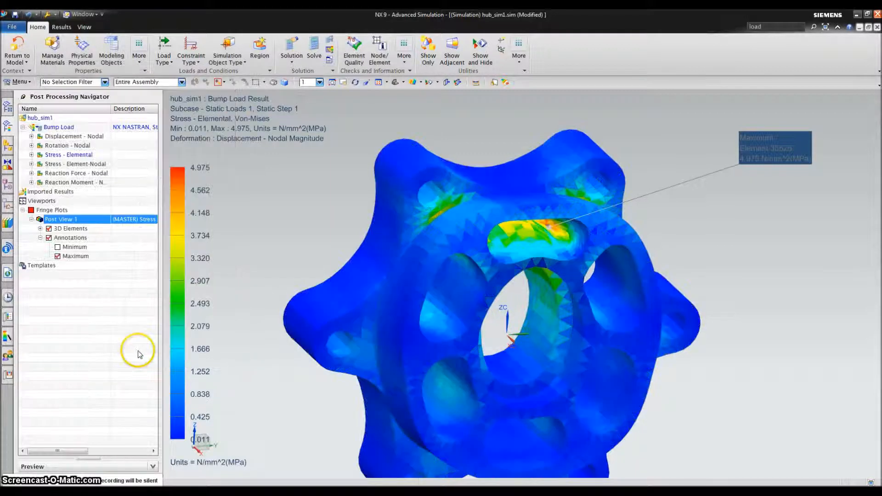
- Examine the maximum stress area inside the slot above the bore up close, then fit the whole hub in view
{"action": "scroll", "coordinate": [207, 294], "scroll_direction": "down", "scroll_amount": 3}
{"action": "scroll", "coordinate": [206, 294], "scroll_direction": "down", "scroll_amount": 1}
{"action": "scroll", "coordinate": [206, 294], "scroll_direction": "up", "scroll_amount": 3}
{"action": "middle_click_drag", "start_coordinate": [206, 294], "coordinate": [201, 279]}
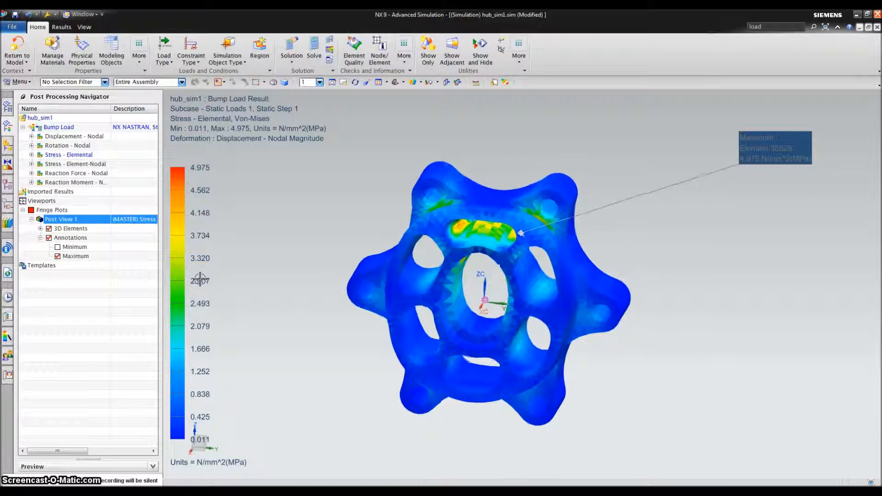
{"action": "scroll", "coordinate": [200, 279], "scroll_direction": "up", "scroll_amount": 3}
{"action": "scroll", "coordinate": [695, 181], "scroll_direction": "up", "scroll_amount": 4}
{"action": "scroll", "coordinate": [696, 182], "scroll_direction": "up", "scroll_amount": 5}
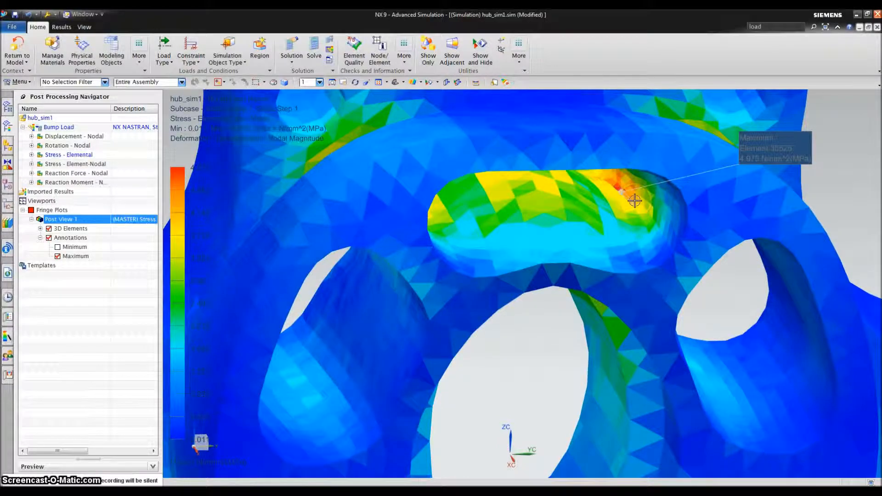
{"action": "key", "text": "ctrl+f"}
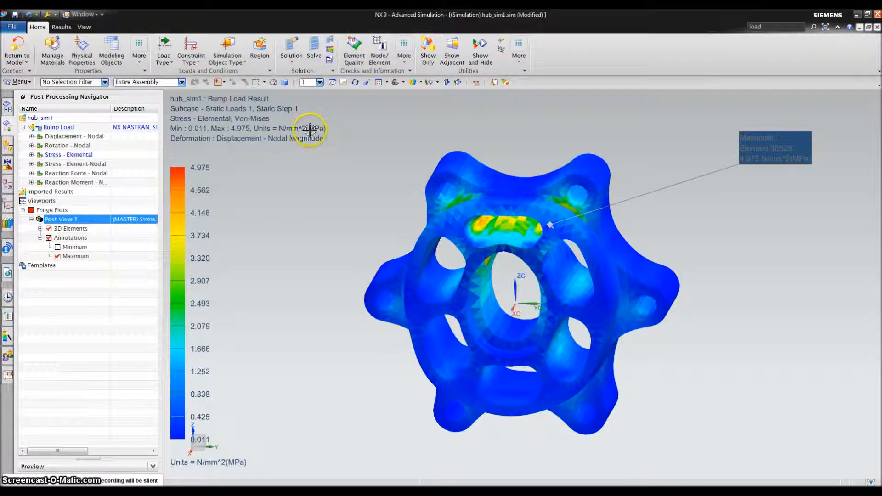
- Switch to the Chrome browser and search the web for "yield strength aluminum" in a new tab
{"action": "left_click", "coordinate": [215, 489]}
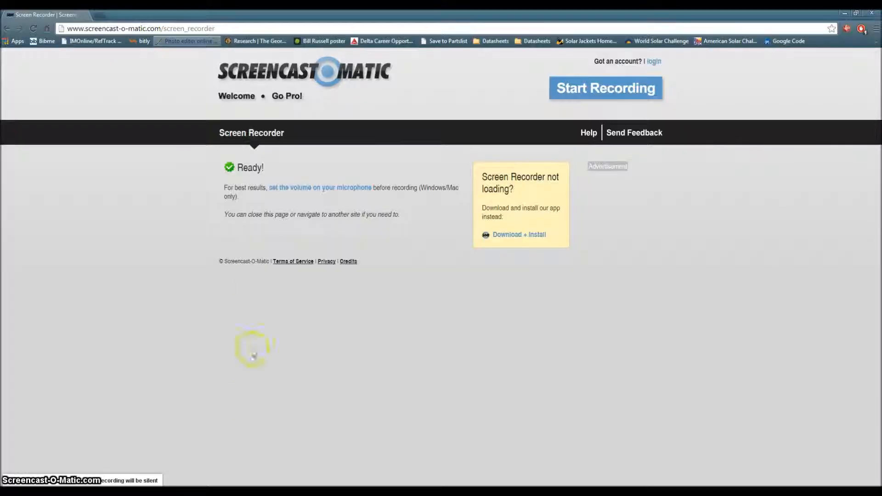
{"action": "key", "text": "ctrl+t"}
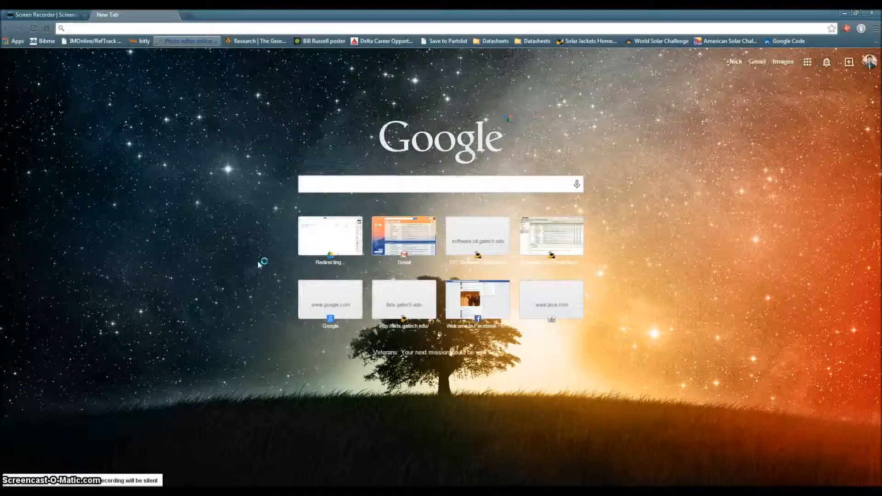
{"action": "type", "text": "yield ste"}
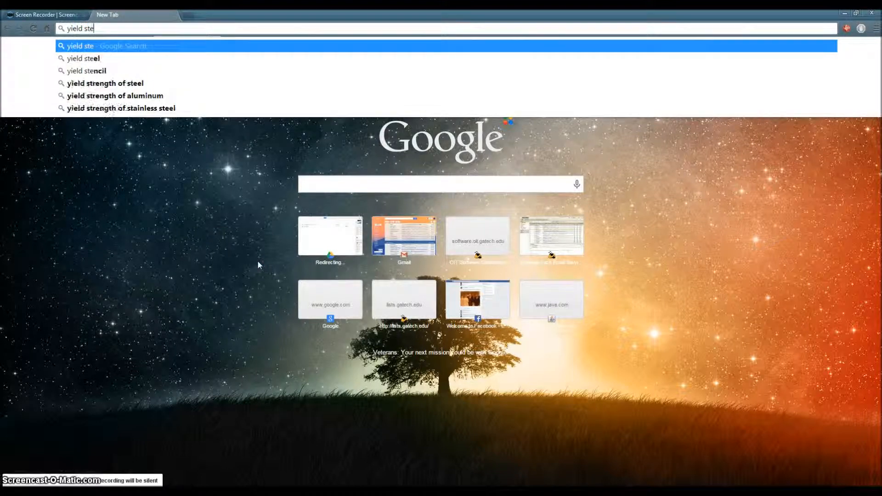
{"action": "key", "text": "BackSpace"}
{"action": "type", "text": "re0"}
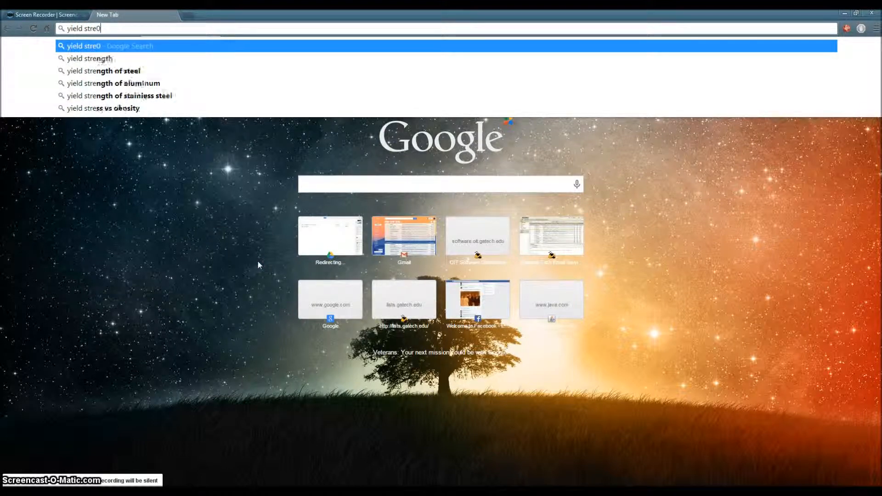
{"action": "key", "text": "BackSpace"}
{"action": "key", "text": "Down"}
{"action": "type", "text": "a"}
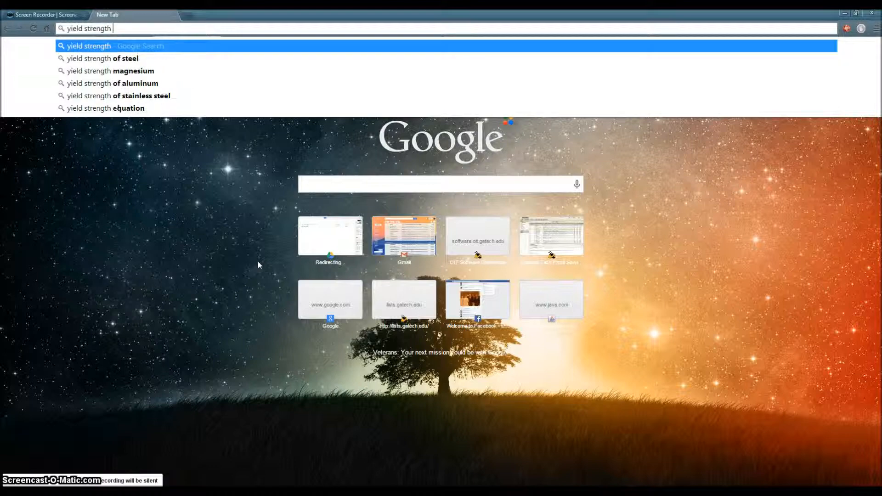
{"action": "key", "text": "Down"}
{"action": "key", "text": "Return"}
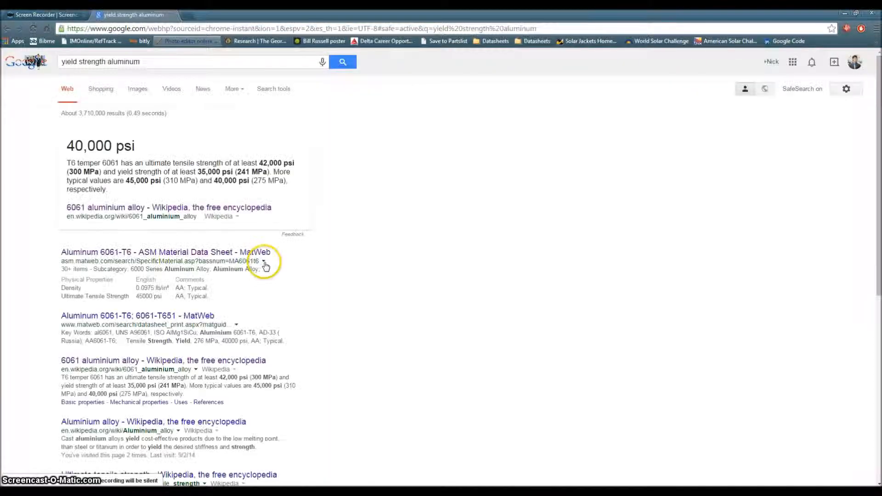
- Open the Aluminum 6061-T6 ASM material data sheet from MatWeb and find "yield" on the page
{"action": "left_click", "coordinate": [174, 256]}
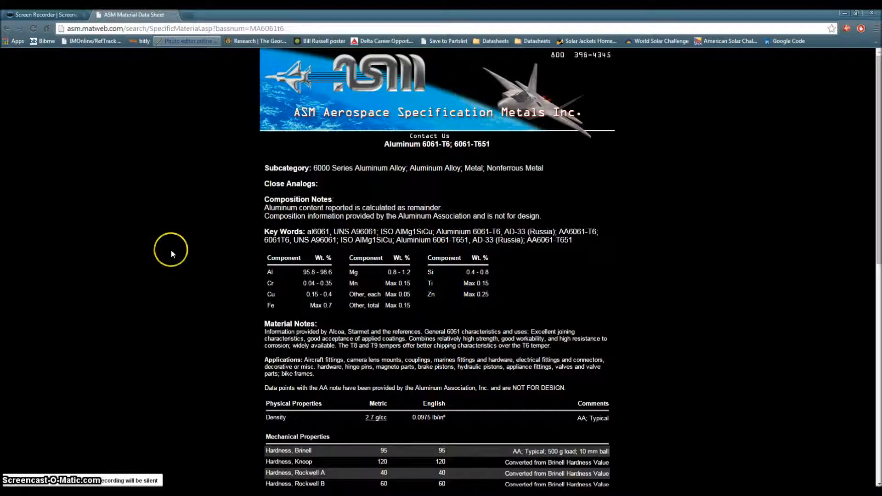
{"action": "scroll", "coordinate": [206, 266], "scroll_direction": "down", "scroll_amount": 3}
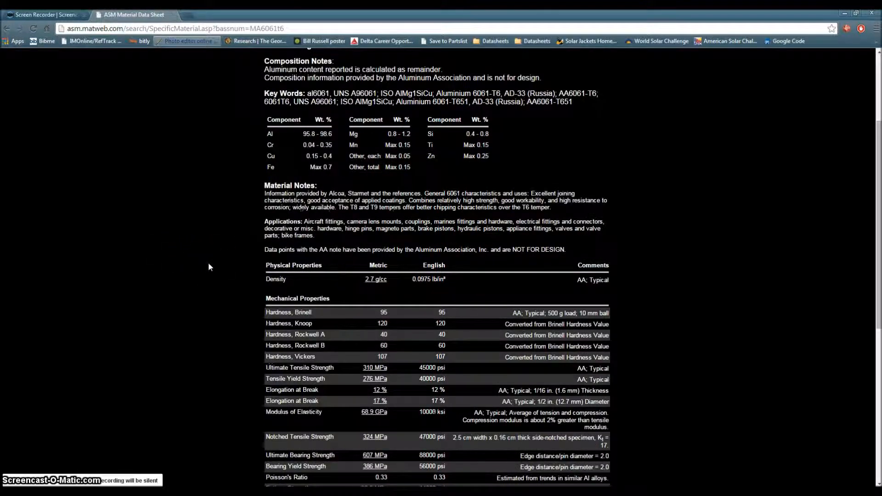
{"action": "key", "text": "ctrl+f"}
{"action": "type", "text": "yield"}
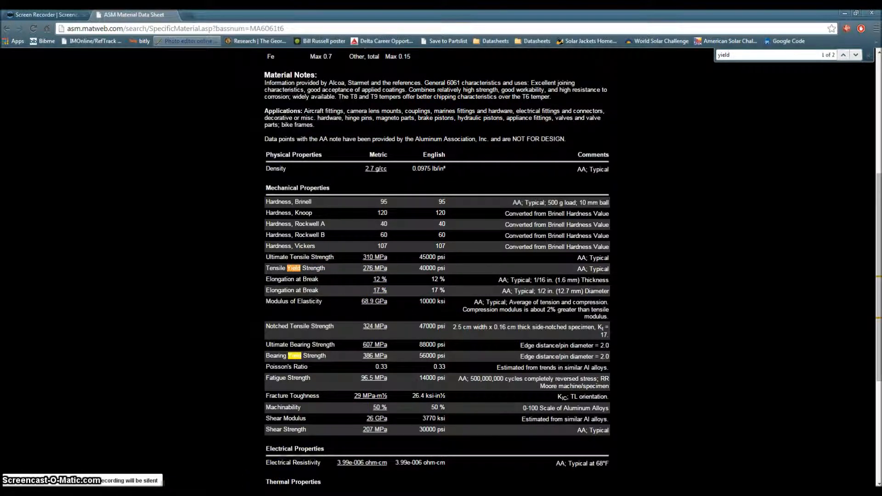
- Switch back to NX and view the hub's Von-Mises stress plot from a slightly different angle
{"action": "left_click", "coordinate": [262, 494]}
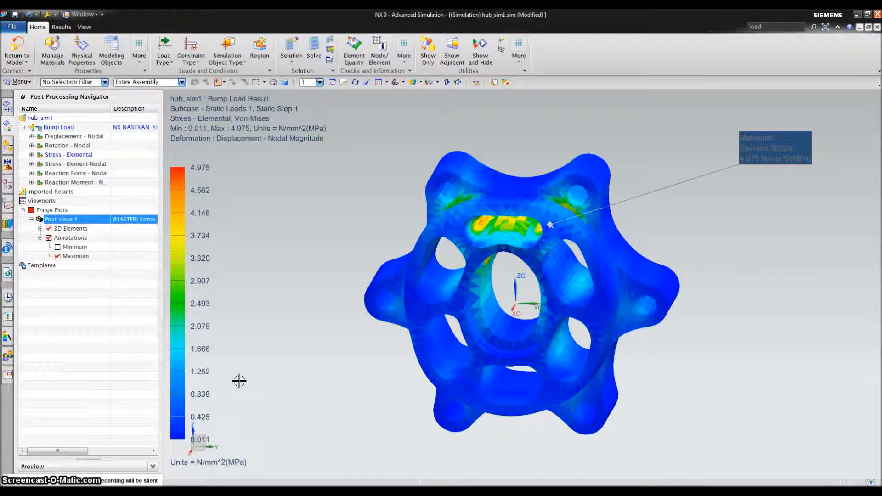
{"action": "left_click", "coordinate": [236, 337]}
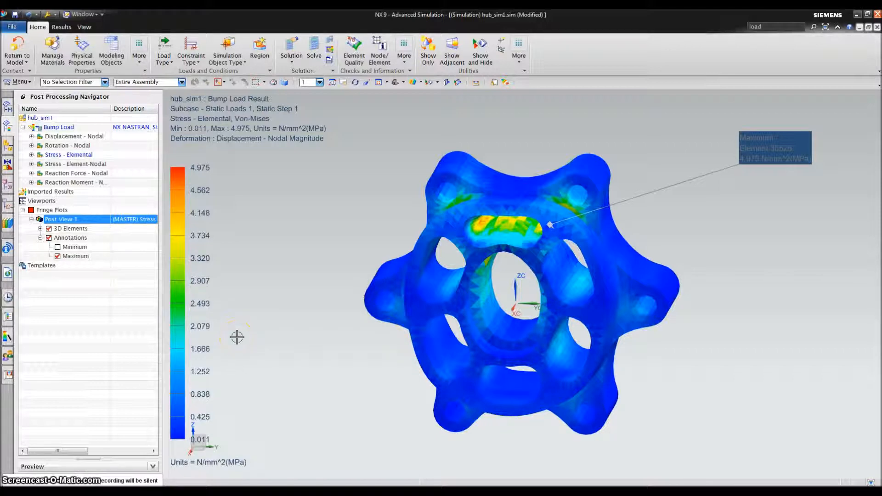
{"action": "middle_click_drag", "start_coordinate": [239, 344], "coordinate": [481, 370]}
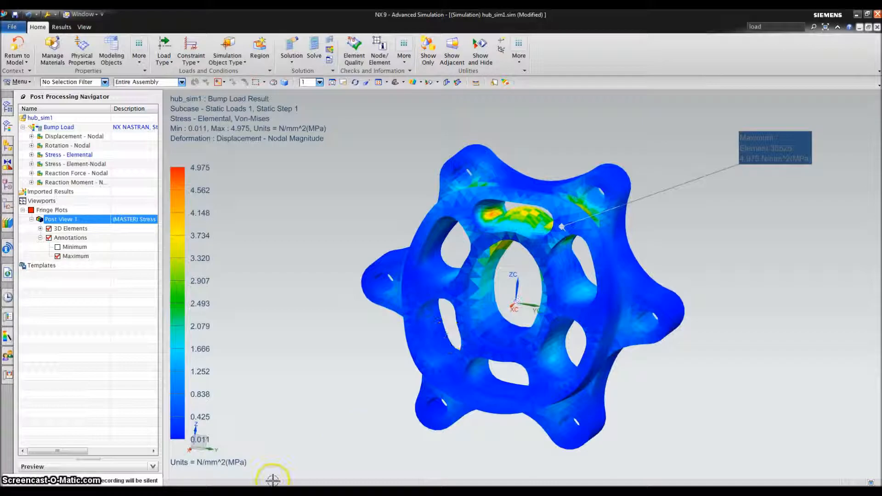
- Switch to SolidWorks to inspect the original hub5 part from the front, then return to the NX stress results
{"action": "left_click", "coordinate": [280, 446]}
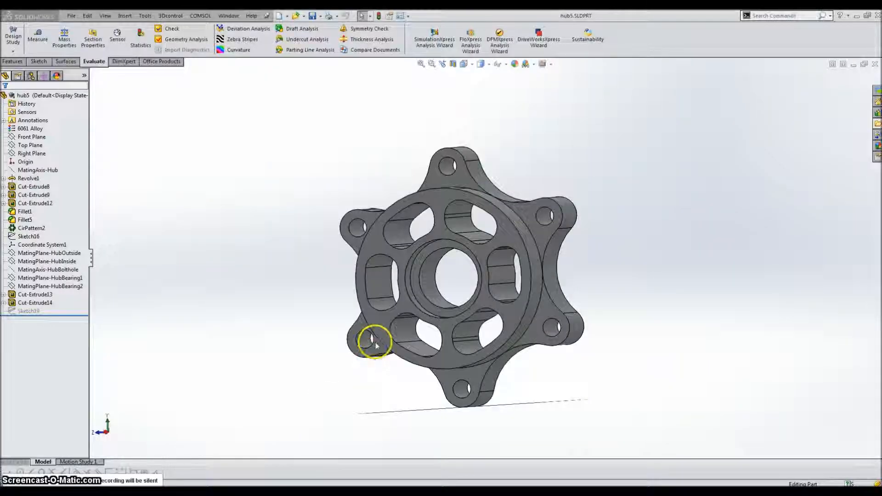
{"action": "mouse_move", "coordinate": [406, 346]}
{"action": "middle_mouse_down"}
{"action": "mouse_move", "coordinate": [426, 342]}
{"action": "mouse_move", "coordinate": [393, 346]}
{"action": "middle_mouse_up"}
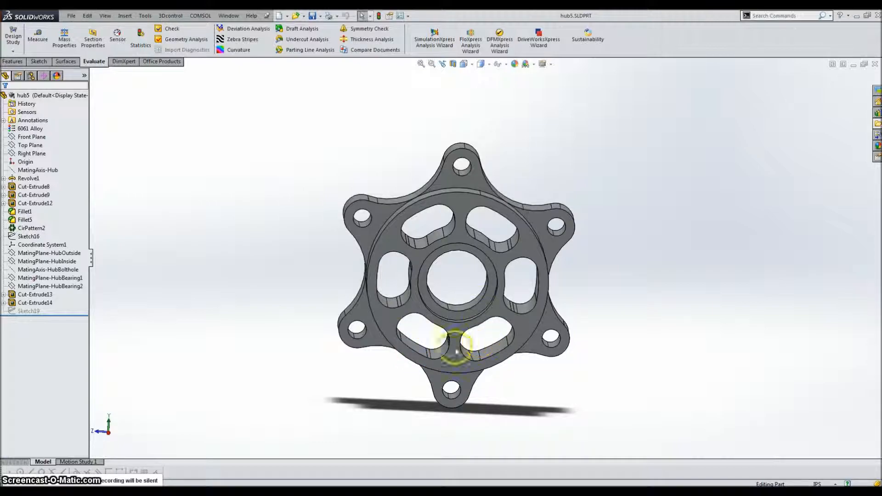
{"action": "left_click", "coordinate": [294, 489]}
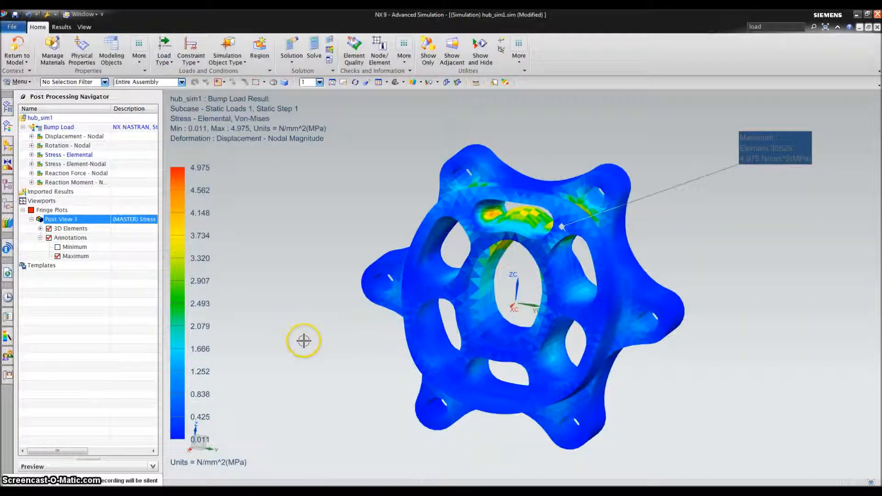
- Inspect the peak stress in the slot above the bore and compare it with the tensile yield strength on the browser's data sheet
{"action": "scroll", "coordinate": [418, 256], "scroll_direction": "up", "scroll_amount": 6}
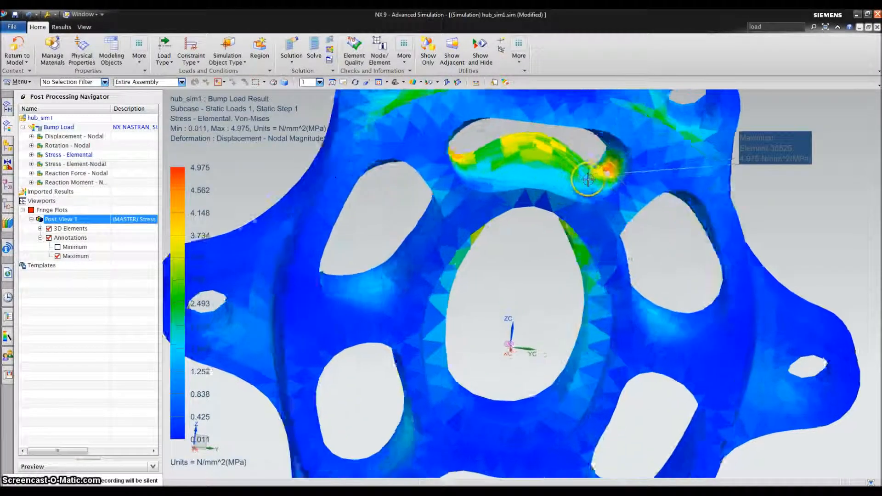
{"action": "scroll", "coordinate": [588, 179], "scroll_direction": "up", "scroll_amount": 2}
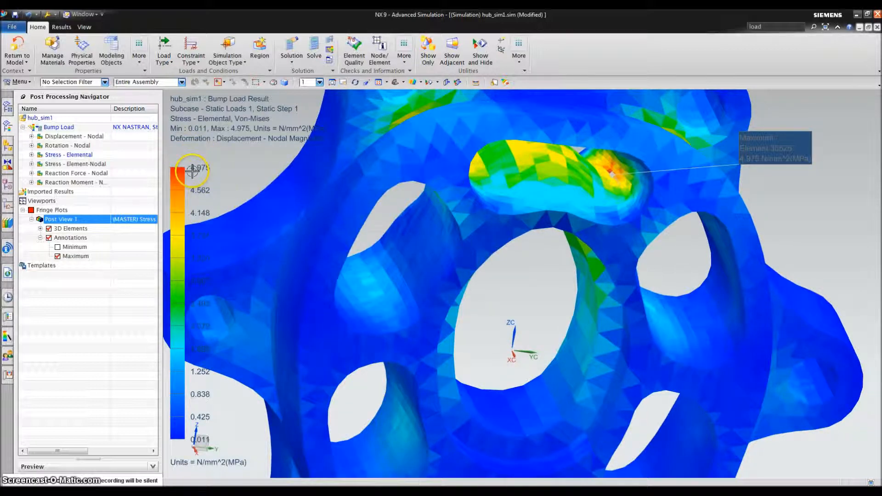
{"action": "key", "text": "alt+Tab"}
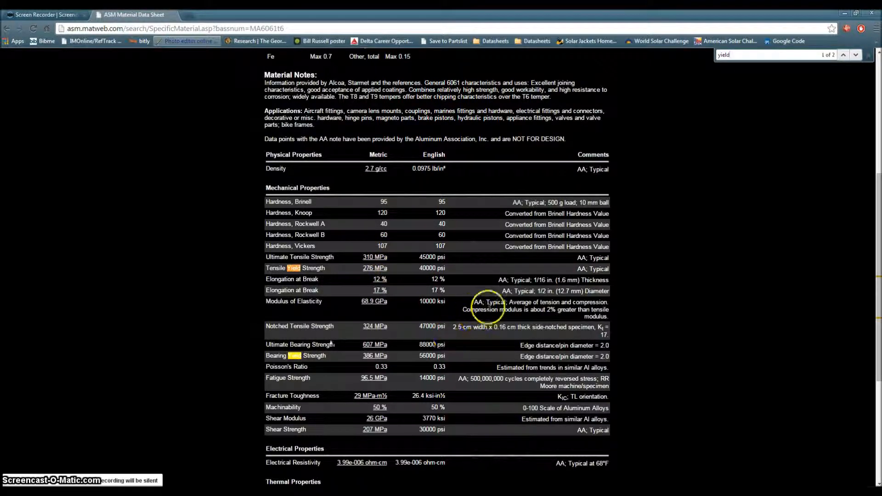
{"action": "key", "text": "alt+Tab"}
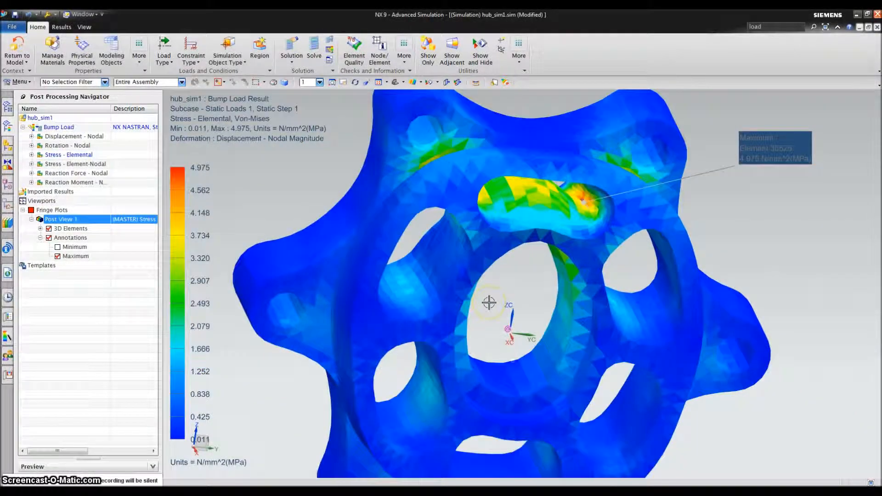
- Examine the maximum stress area in the slot above the bore from several angles, both up close and with the whole hub
{"action": "middle_click_drag", "start_coordinate": [489, 302], "coordinate": [575, 200]}
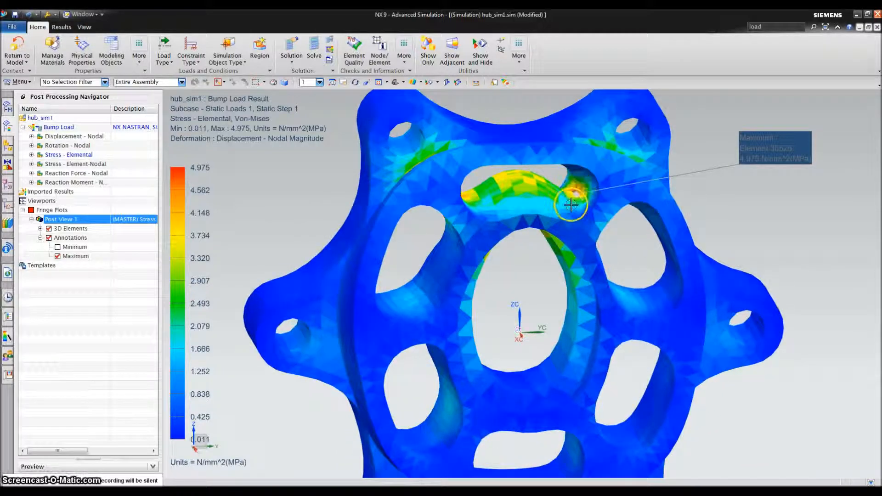
{"action": "mouse_move", "coordinate": [552, 219]}
{"action": "middle_mouse_down"}
{"action": "mouse_move", "coordinate": [561, 242]}
{"action": "mouse_move", "coordinate": [569, 191]}
{"action": "mouse_move", "coordinate": [562, 206]}
{"action": "middle_mouse_up"}
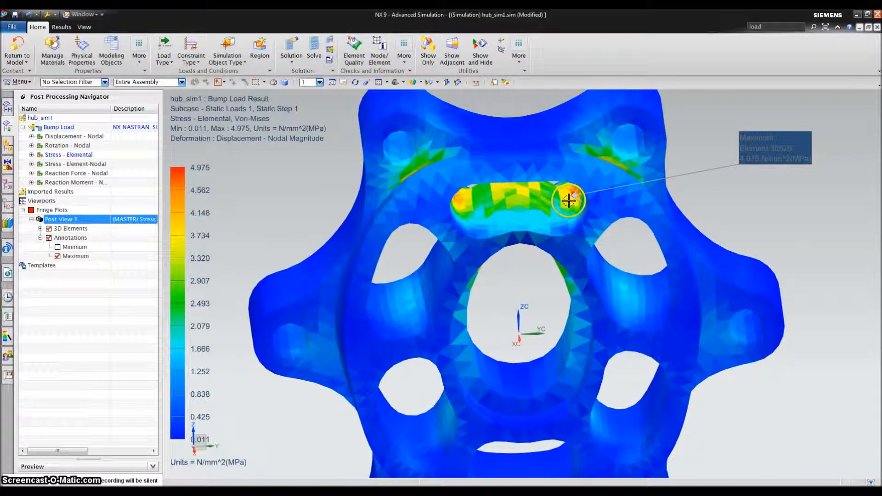
{"action": "scroll", "coordinate": [569, 201], "scroll_direction": "down", "scroll_amount": 2}
{"action": "mouse_move", "coordinate": [569, 201]}
{"action": "middle_mouse_down"}
{"action": "mouse_move", "coordinate": [533, 204]}
{"action": "mouse_move", "coordinate": [569, 203]}
{"action": "middle_mouse_up"}
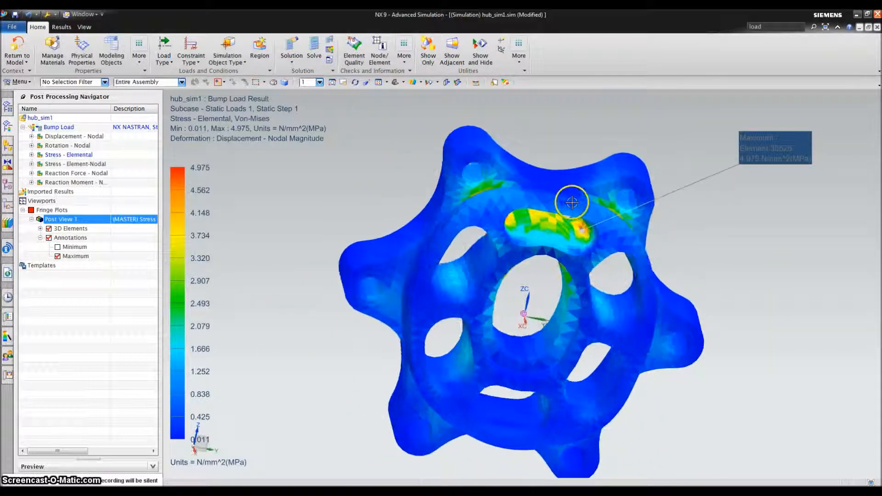
{"action": "scroll", "coordinate": [591, 238], "scroll_direction": "up", "scroll_amount": 2}
{"action": "middle_click_drag", "start_coordinate": [590, 238], "coordinate": [568, 232]}
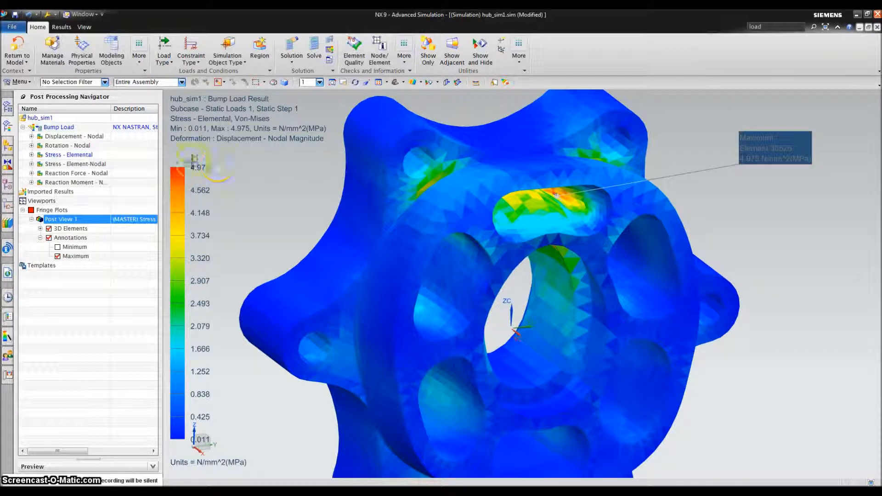
{"action": "scroll", "coordinate": [242, 287], "scroll_direction": "down", "scroll_amount": 2}
{"action": "middle_click_drag", "start_coordinate": [243, 284], "coordinate": [247, 275]}
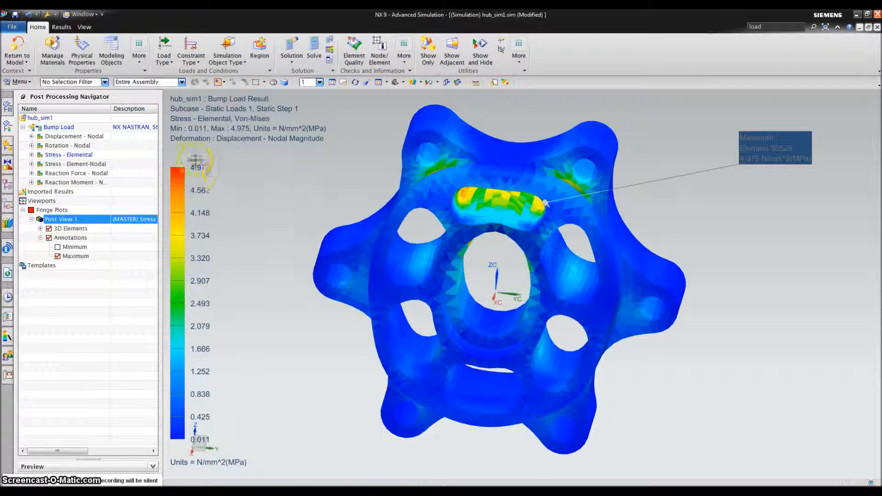
- Open the Windows Calculator and multiply 4.795 by 1.4
{"action": "key", "text": "super"}
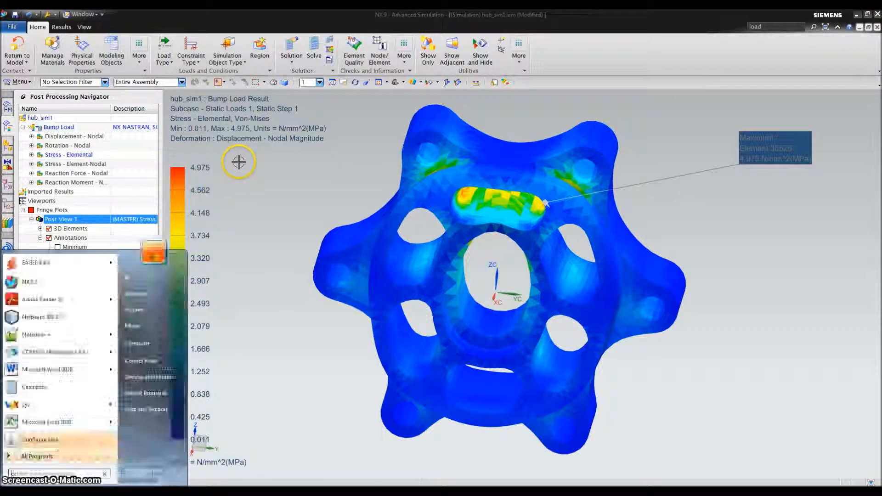
{"action": "type", "text": "calc"}
{"action": "key", "text": "Return"}
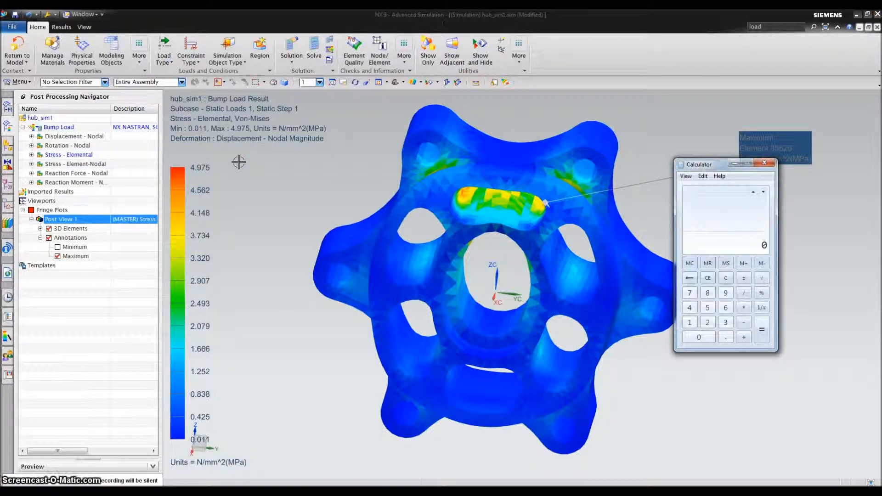
{"action": "type", "text": "4.79"}
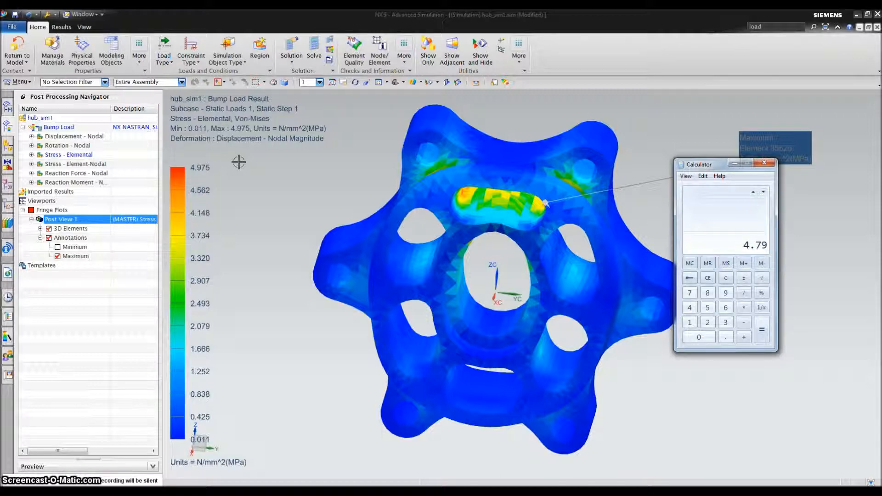
{"action": "type", "text": "5 * 1.4"}
{"action": "key", "text": "Return"}
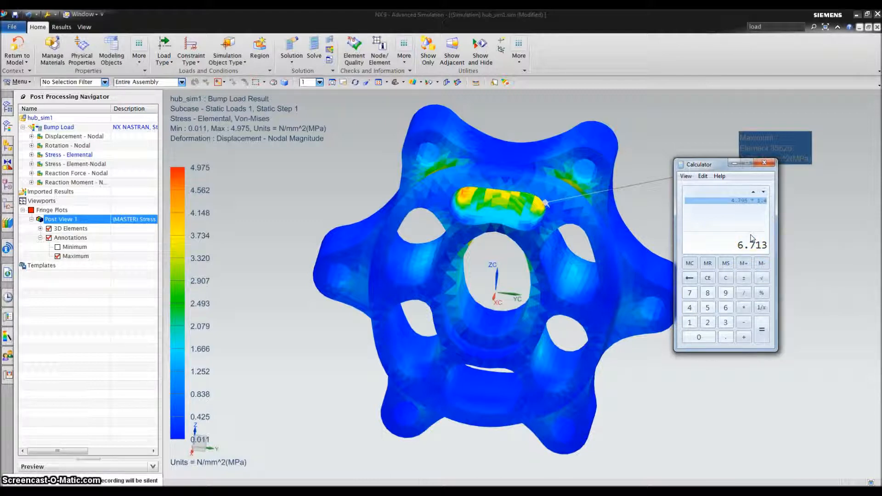
- Multiply the maximum stress of 4.975 by 2, close the Calculator and view the whole hub's stress plot again
{"action": "type", "text": "4.975 "}
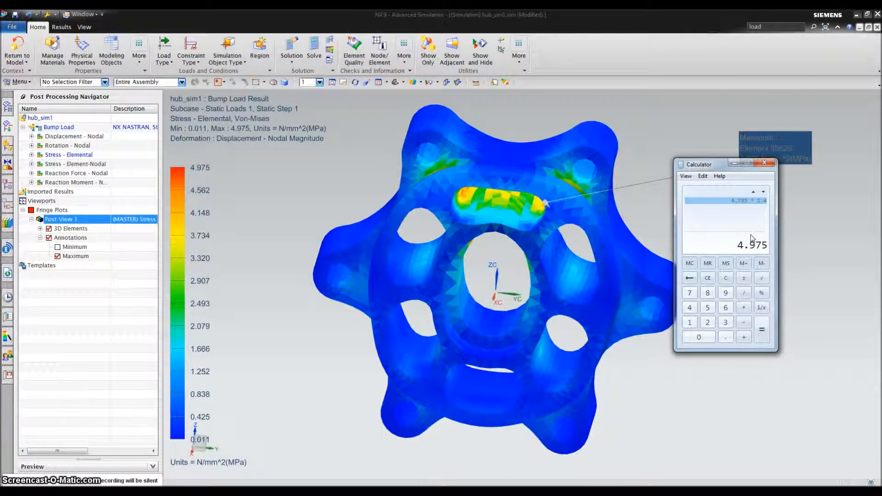
{"action": "type", "text": "* 2"}
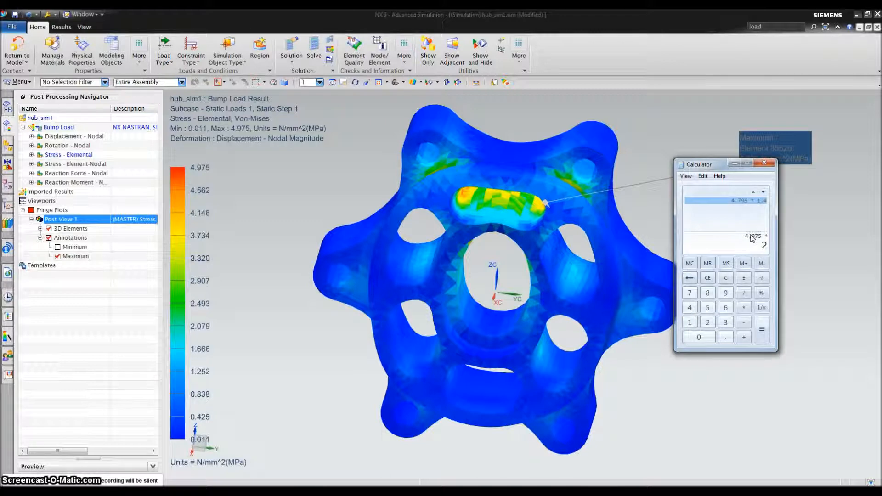
{"action": "key", "text": "Return"}
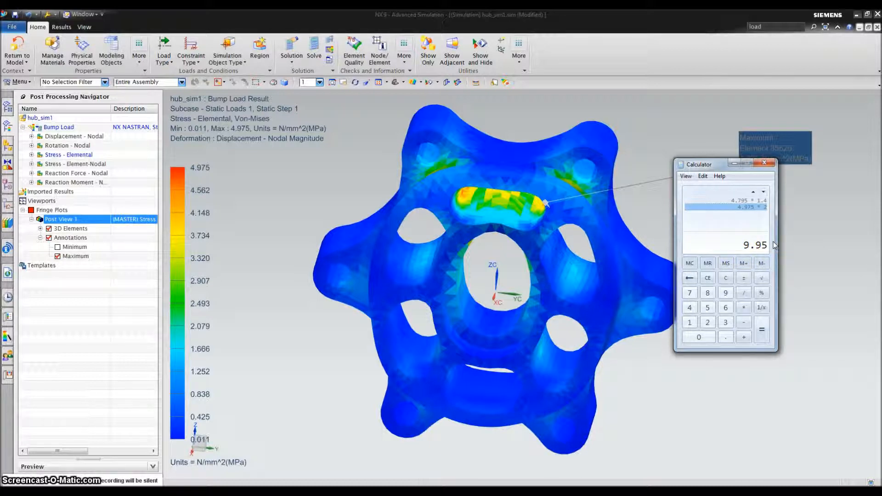
{"action": "left_click", "coordinate": [764, 164]}
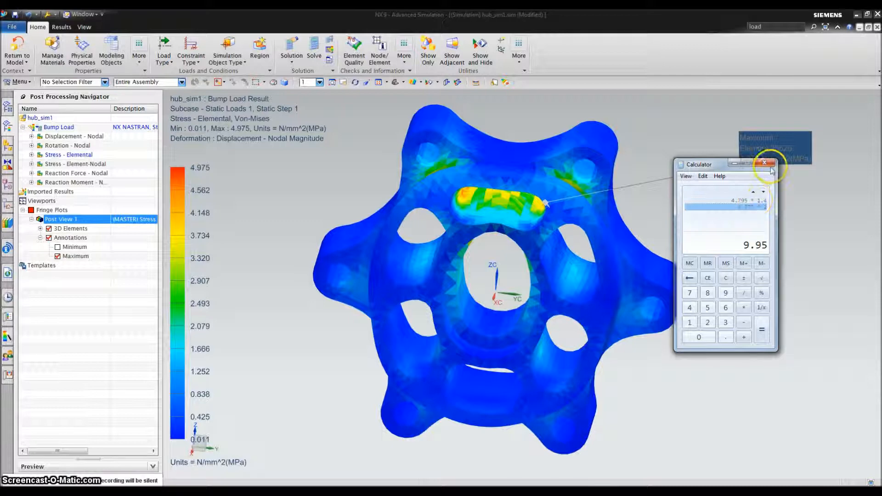
{"action": "left_click", "coordinate": [818, 255]}
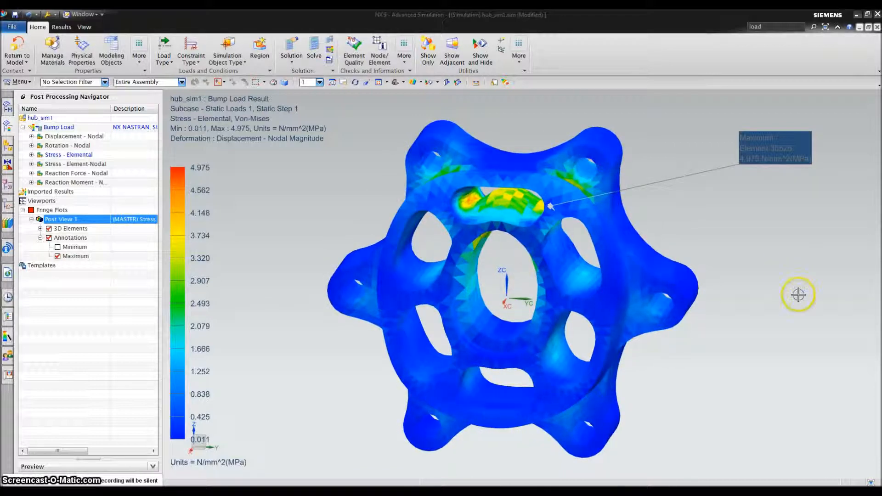
{"action": "scroll", "coordinate": [807, 304], "scroll_direction": "down", "scroll_amount": 1}
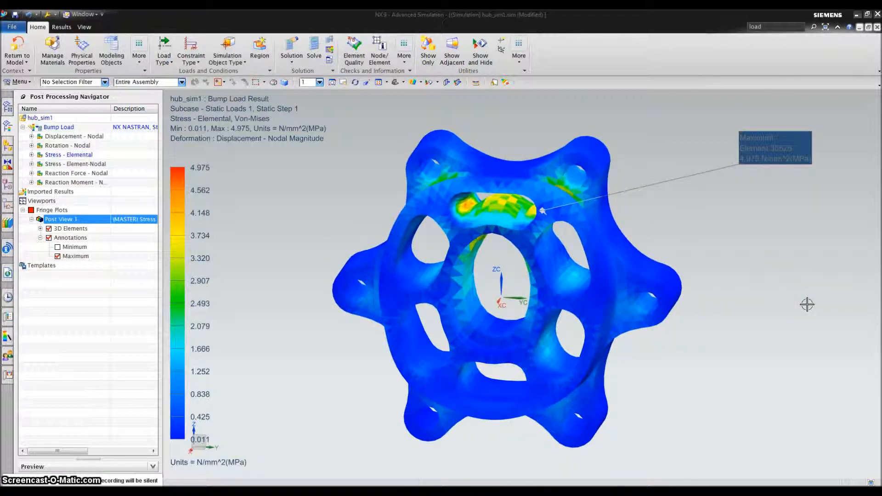